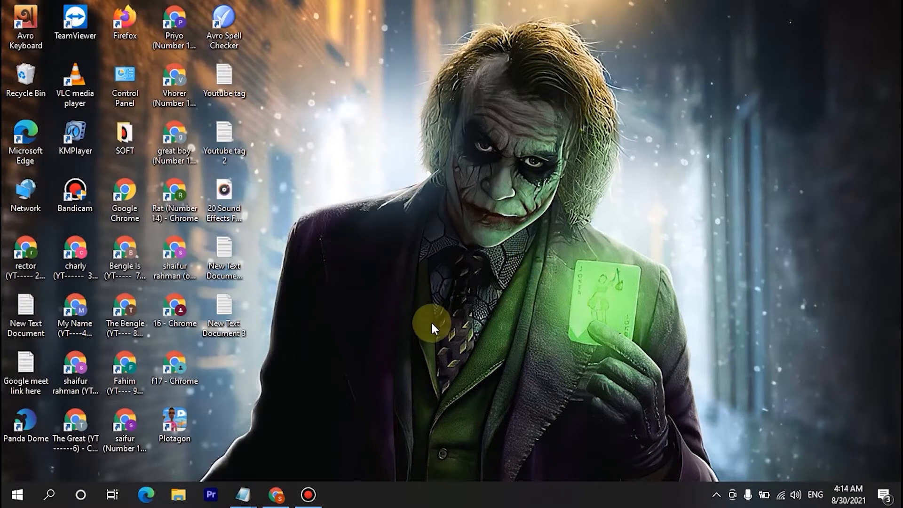
Switch to Chrome and open YouTube Studio for the Solving Doctor channel
{"action": "left_click", "coordinate": [275, 494]}
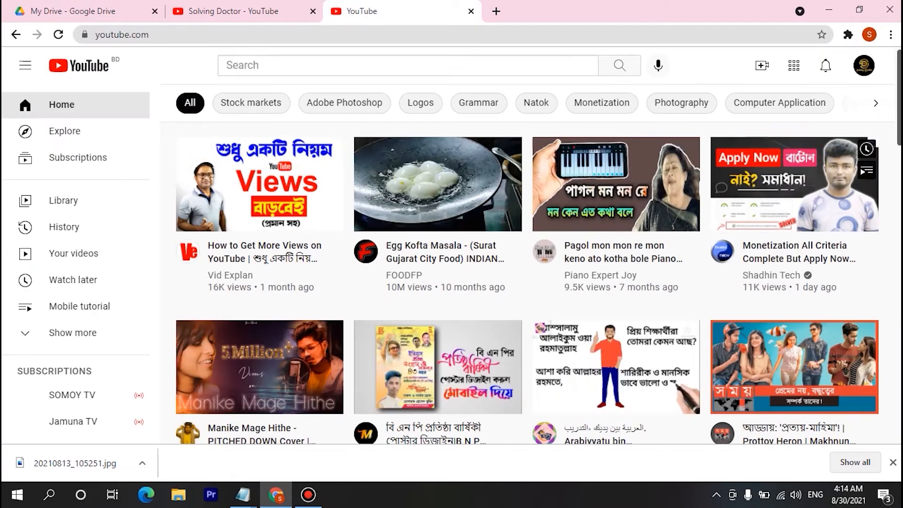
{"action": "left_click", "coordinate": [864, 79]}
{"action": "left_click", "coordinate": [867, 80]}
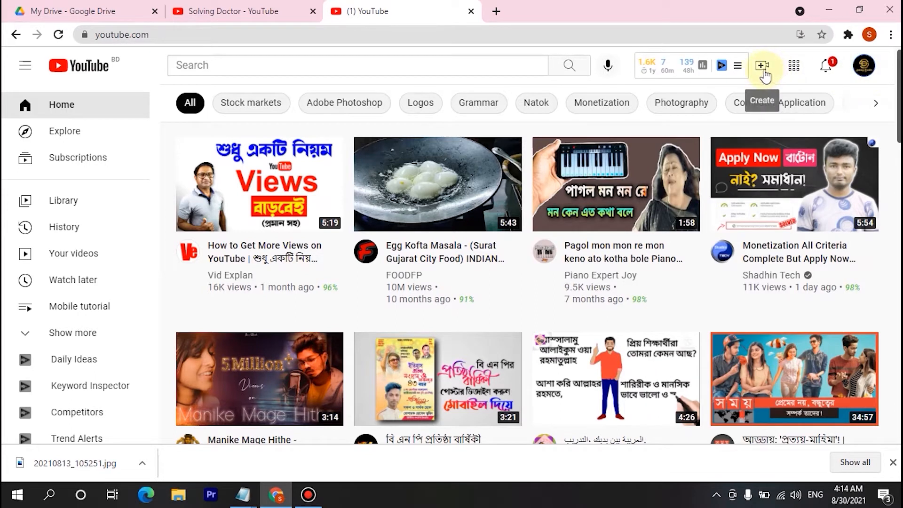
{"action": "left_click", "coordinate": [763, 70]}
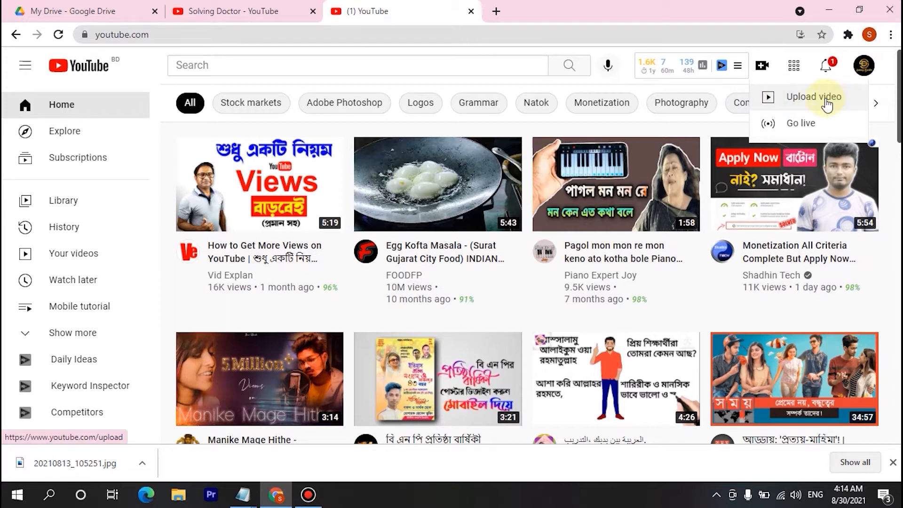
{"action": "left_click", "coordinate": [866, 72]}
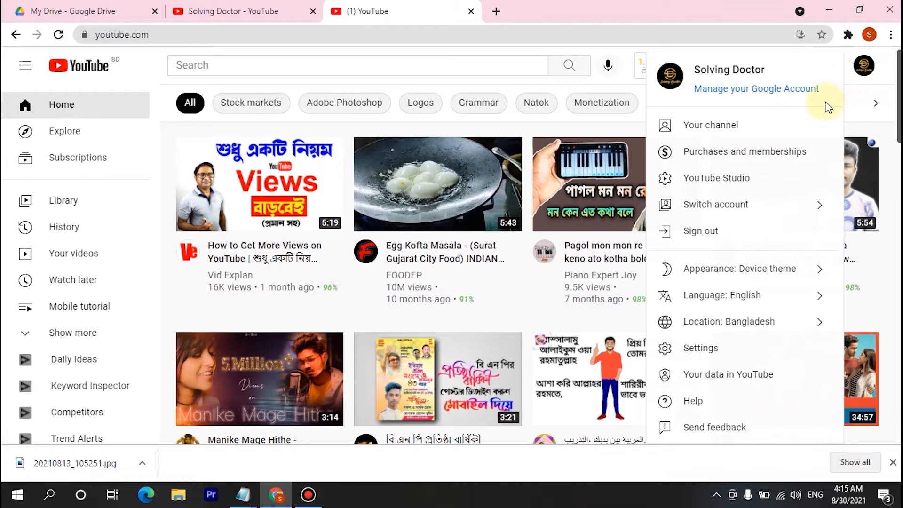
{"action": "left_click", "coordinate": [749, 179]}
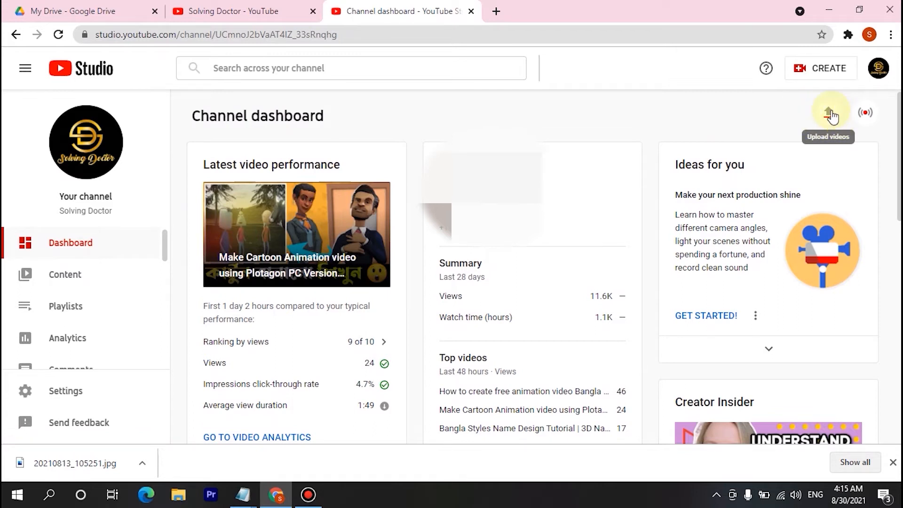
Upload the video file 20210829_720p from the Downloads folder and clear its prefilled title
{"action": "left_click", "coordinate": [830, 112]}
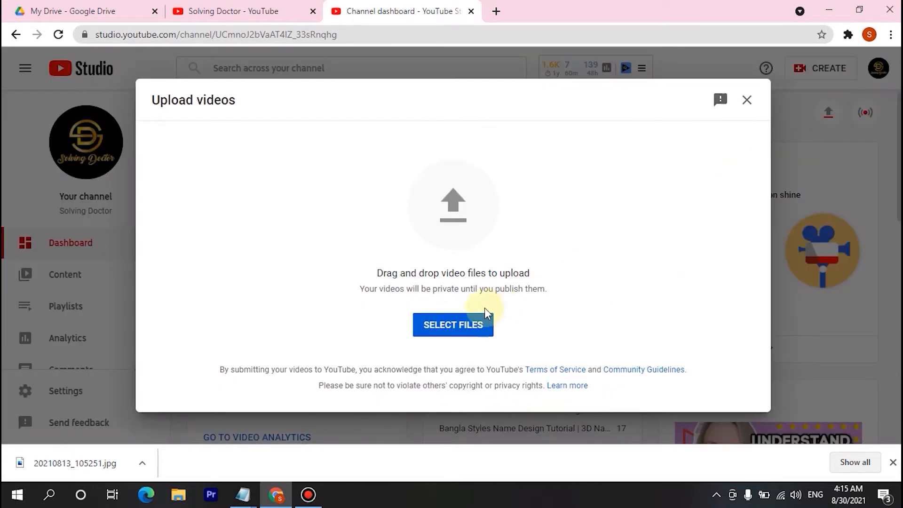
{"action": "left_click", "coordinate": [462, 329]}
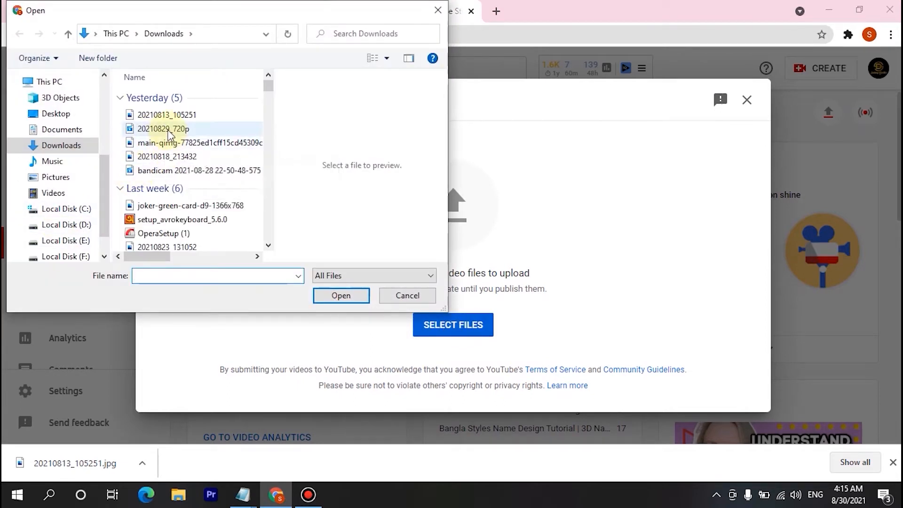
{"action": "left_click", "coordinate": [169, 133]}
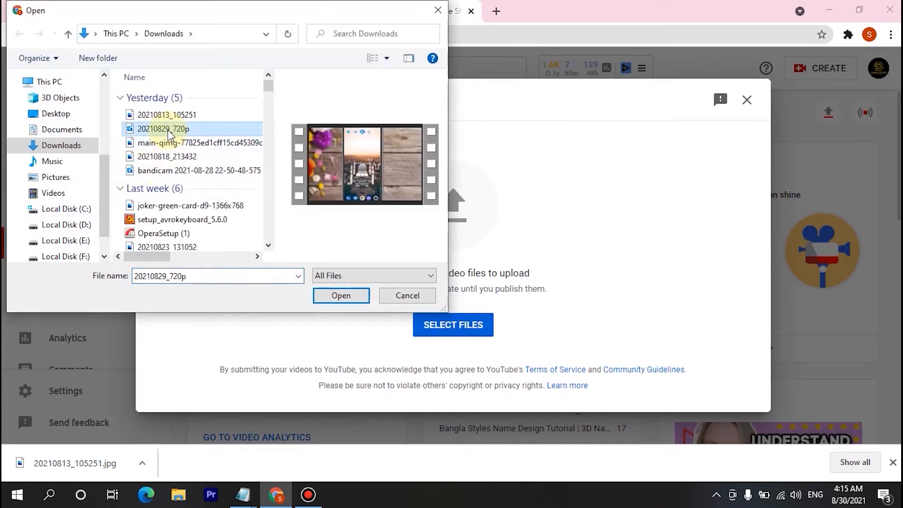
{"action": "left_click", "coordinate": [352, 301]}
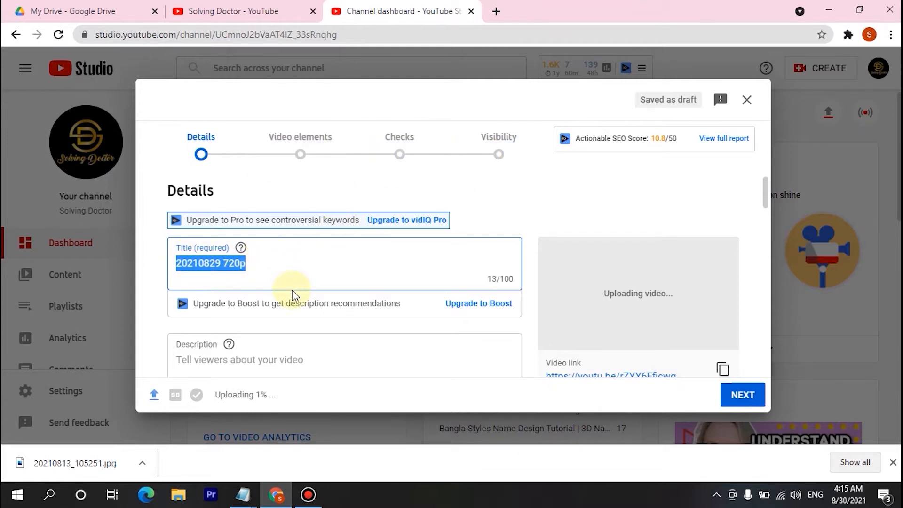
{"action": "key", "text": "BackSpace"}
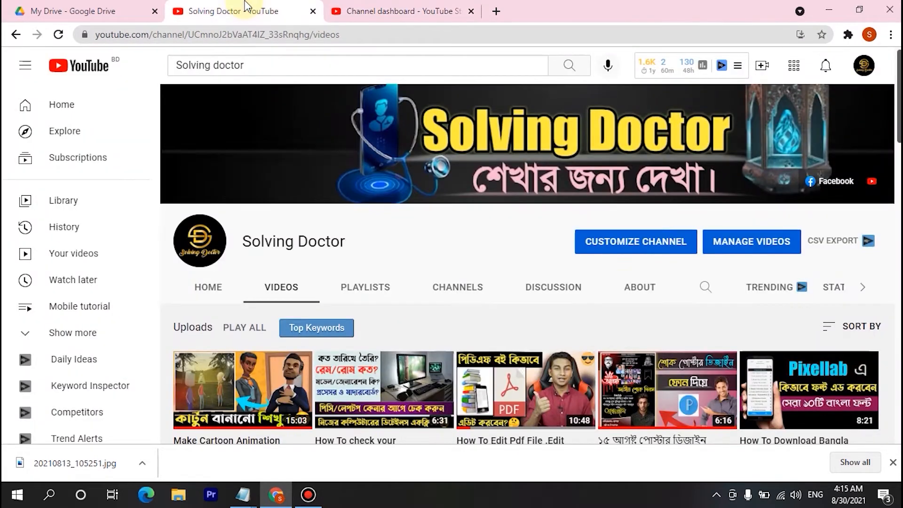
Open the channel's published video on creating free animation, pause it and examine how its title is written
{"action": "left_click", "coordinate": [239, 11]}
{"action": "scroll", "coordinate": [344, 209], "scroll_direction": "down", "scroll_amount": 20}
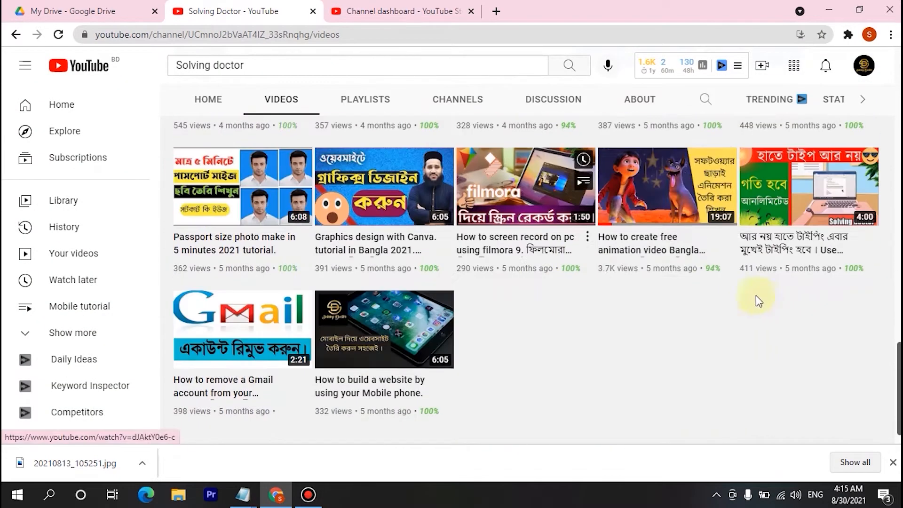
{"action": "left_click", "coordinate": [666, 188]}
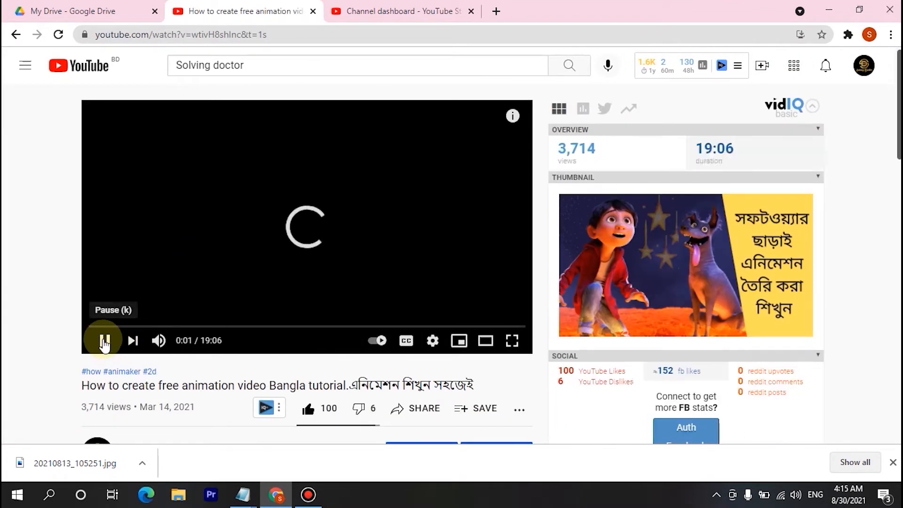
{"action": "left_click", "coordinate": [105, 341]}
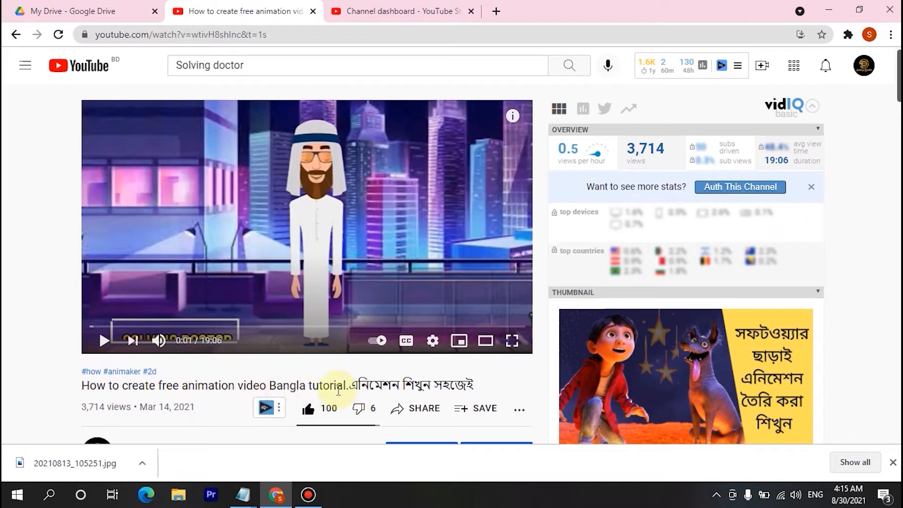
{"action": "left_click", "coordinate": [400, 10]}
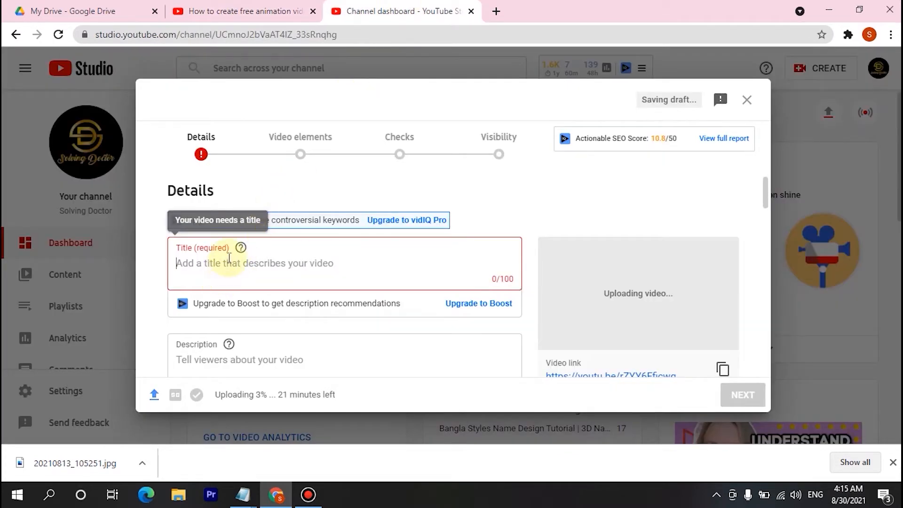
Set the video title to "Top 5 Islamic Applications That Will Change Your Life || দুনিয়ার সেরা ৫টি ইসলামিক এ্যাপস", copied from the Notepad notes
{"action": "mouse_move", "coordinate": [241, 503]}
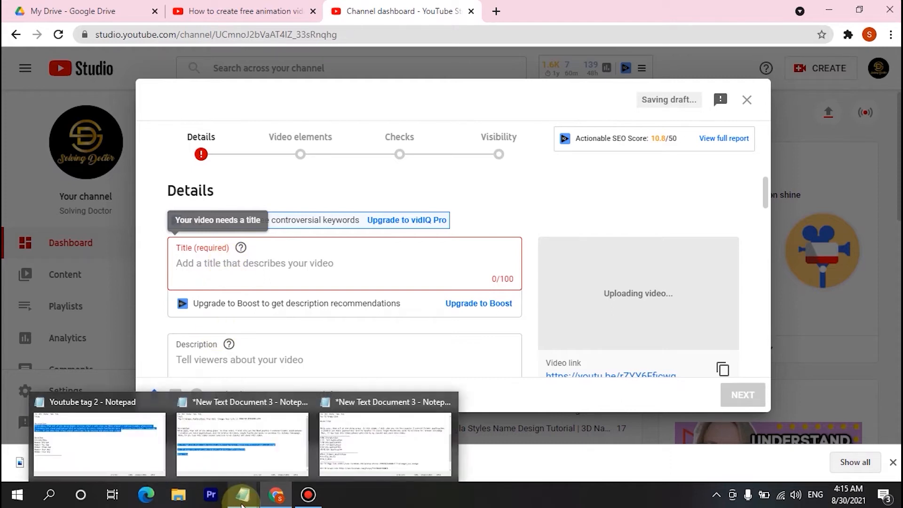
{"action": "left_click", "coordinate": [369, 444]}
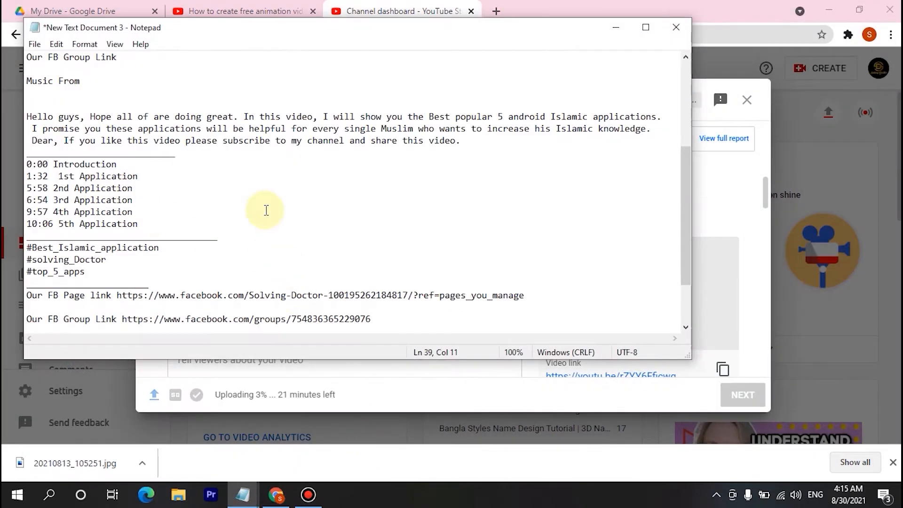
{"action": "scroll", "coordinate": [267, 210], "scroll_direction": "up", "scroll_amount": 3}
{"action": "scroll", "coordinate": [270, 211], "scroll_direction": "down", "scroll_amount": 5}
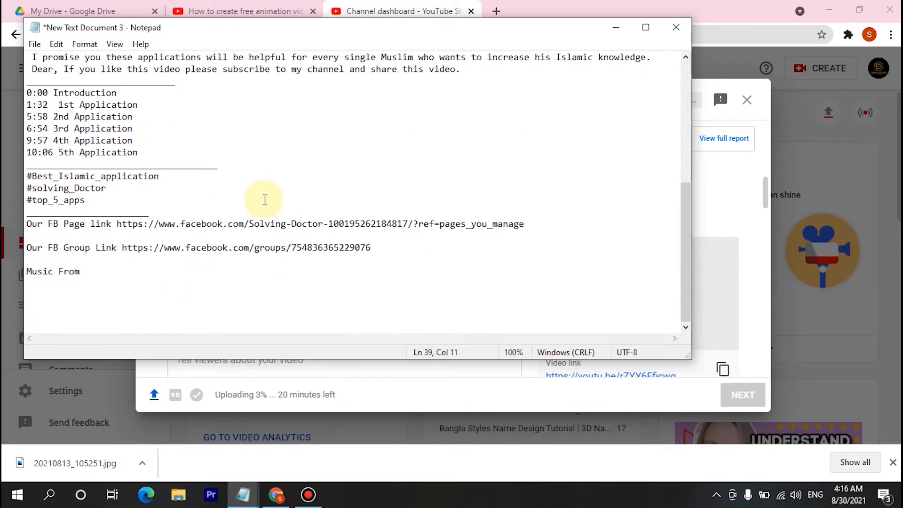
{"action": "scroll", "coordinate": [287, 205], "scroll_direction": "up", "scroll_amount": 3}
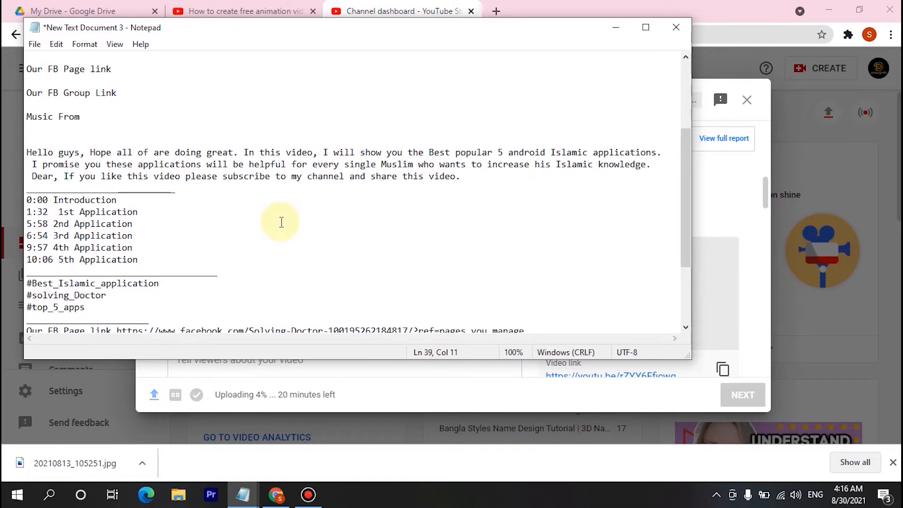
{"action": "scroll", "coordinate": [202, 239], "scroll_direction": "up", "scroll_amount": 2}
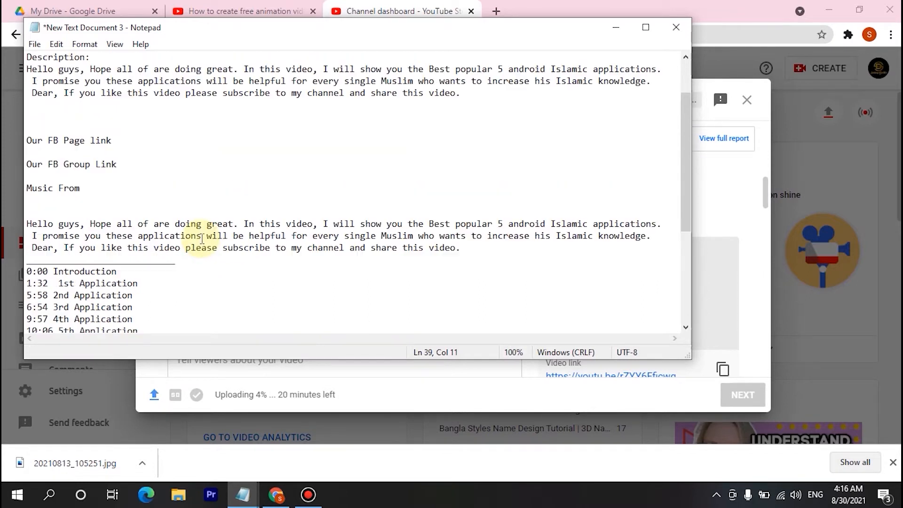
{"action": "scroll", "coordinate": [202, 239], "scroll_direction": "up", "scroll_amount": 2}
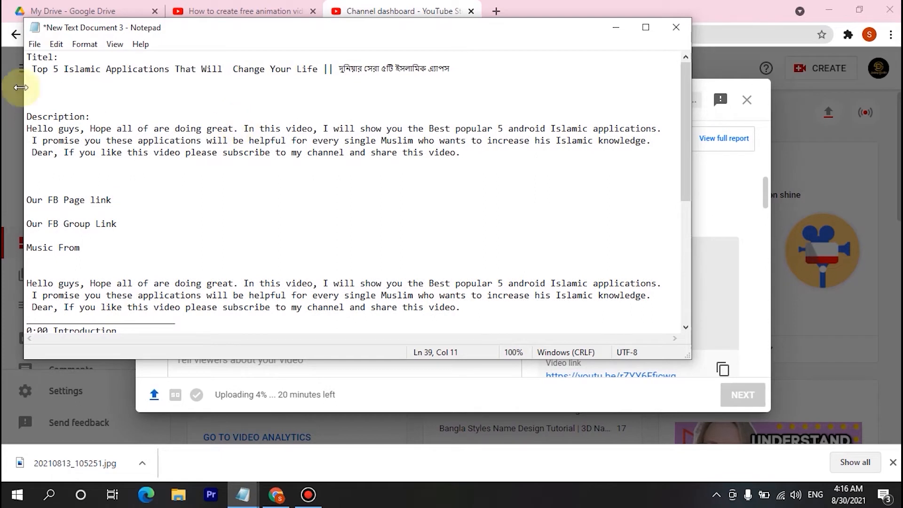
{"action": "left_click_drag", "start_coordinate": [438, 69], "coordinate": [286, 70]}
{"action": "left_click", "coordinate": [143, 92]}
{"action": "left_click_drag", "start_coordinate": [82, 83], "coordinate": [35, 71]}
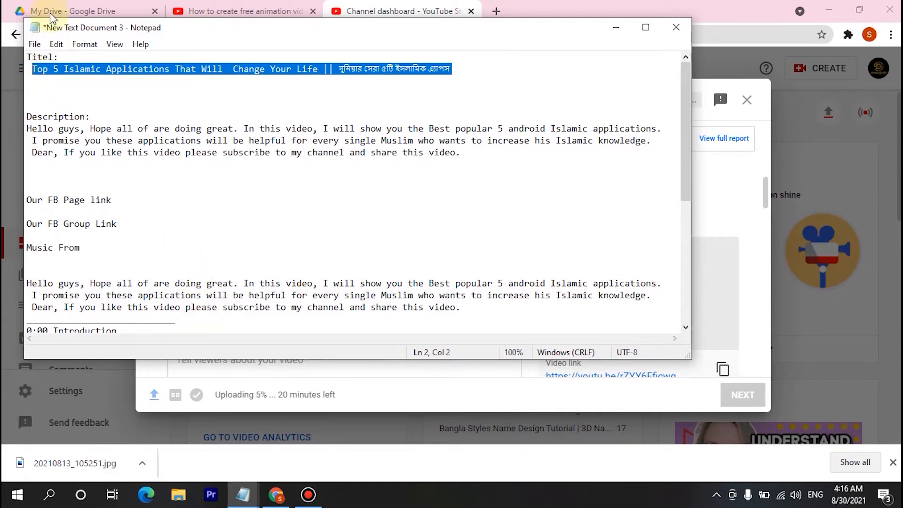
{"action": "left_click", "coordinate": [367, 7]}
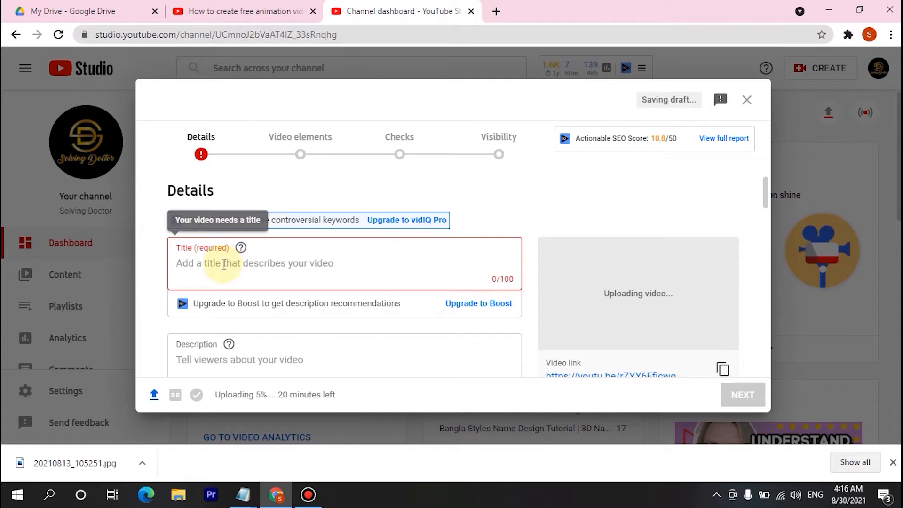
{"action": "type", "text": "Top 5 Islamic Applications That Will  Change Your Life || দুনিয়ার সেরা ৫টি ইসলামিক এ্যাপস"}
Fill the video description with the Notepad text from the second "Hello guys" paragraph through the timestamps, hashtags and Facebook links to "Music From"
{"action": "scroll", "coordinate": [278, 288], "scroll_direction": "down", "scroll_amount": 2}
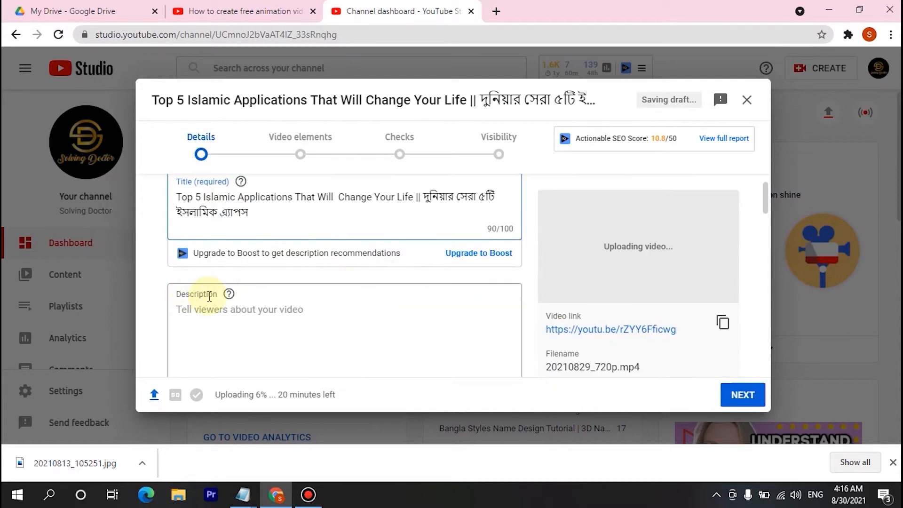
{"action": "scroll", "coordinate": [219, 297], "scroll_direction": "down", "scroll_amount": 1}
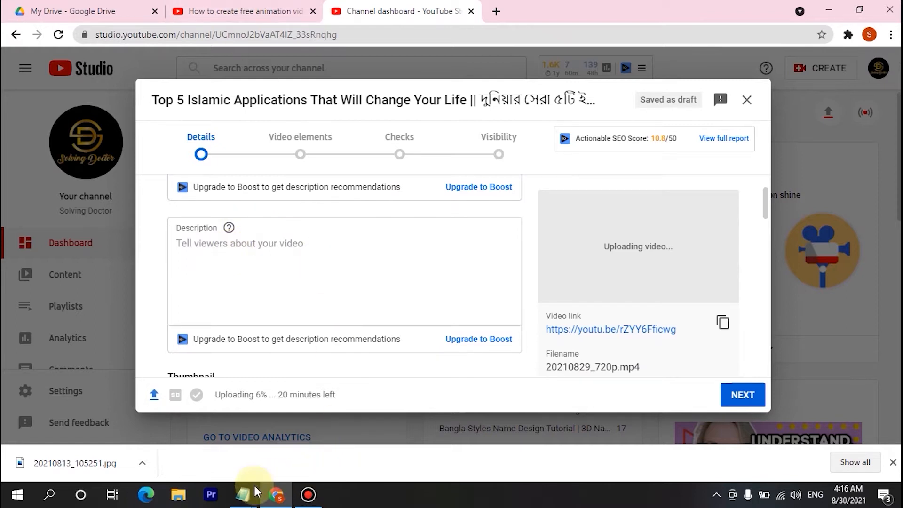
{"action": "mouse_move", "coordinate": [251, 496]}
{"action": "left_click", "coordinate": [358, 444]}
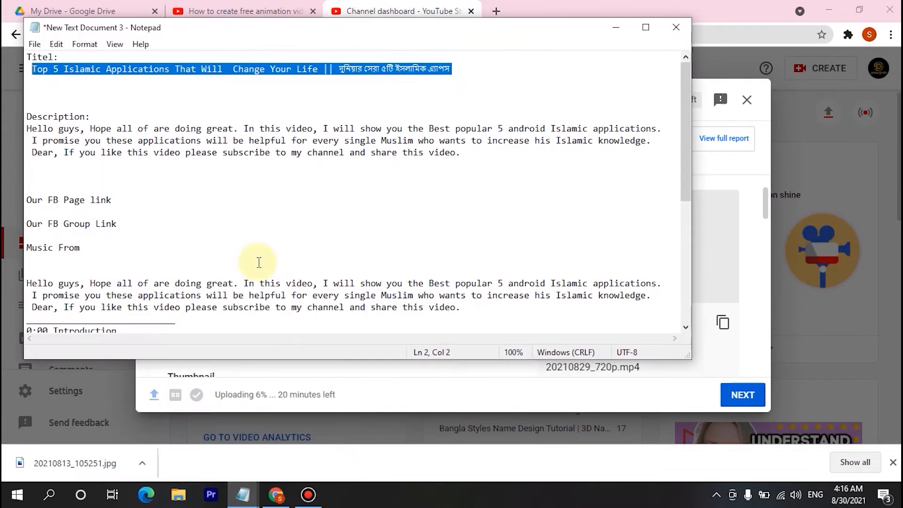
{"action": "triple_click", "coordinate": [524, 196]}
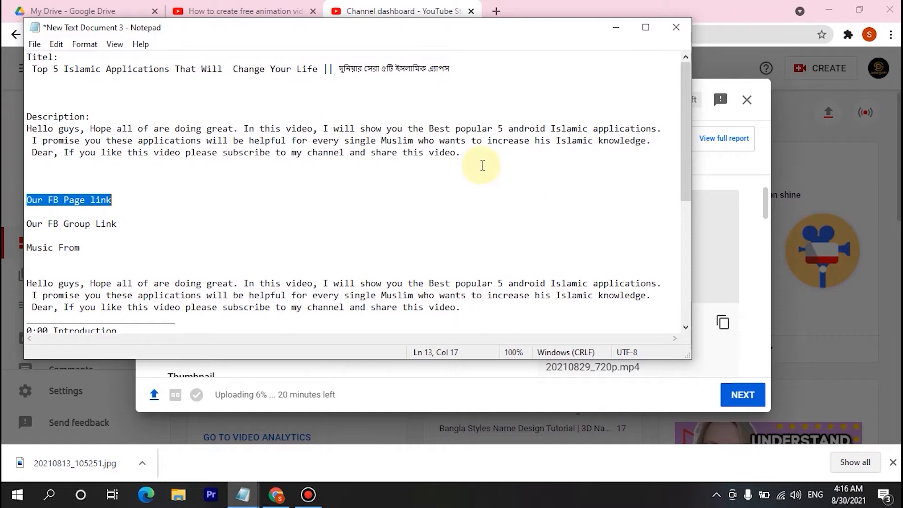
{"action": "left_click_drag", "start_coordinate": [465, 153], "coordinate": [234, 151]}
{"action": "left_click", "coordinate": [369, 223]}
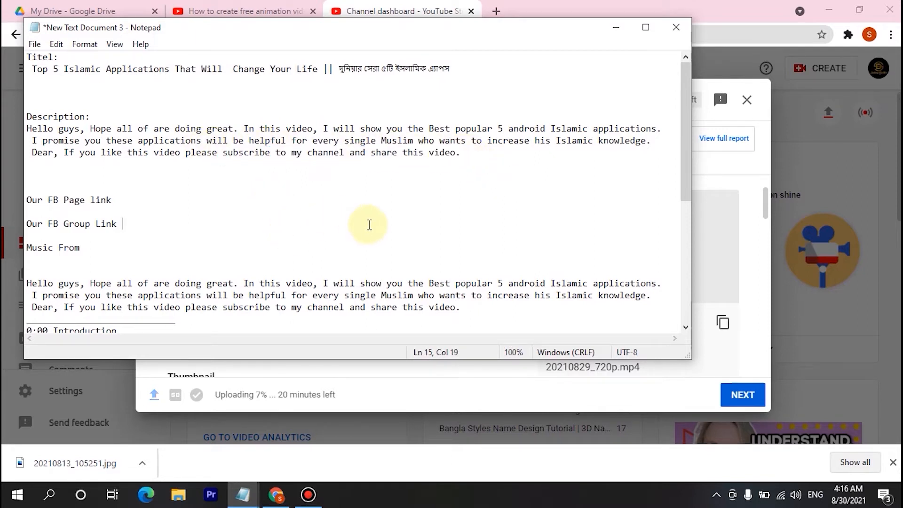
{"action": "scroll", "coordinate": [370, 214], "scroll_direction": "down", "scroll_amount": 7}
{"action": "scroll", "coordinate": [370, 215], "scroll_direction": "up", "scroll_amount": 4}
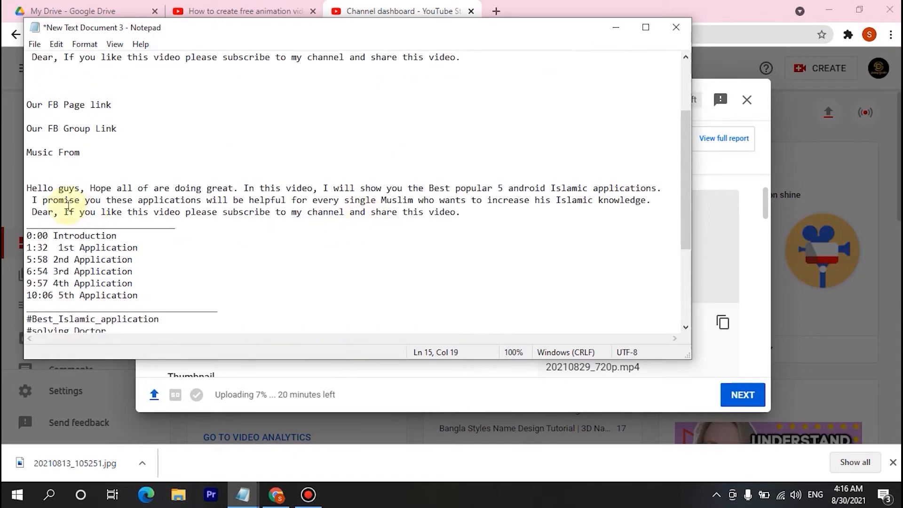
{"action": "left_click_drag", "start_coordinate": [29, 184], "coordinate": [229, 309]}
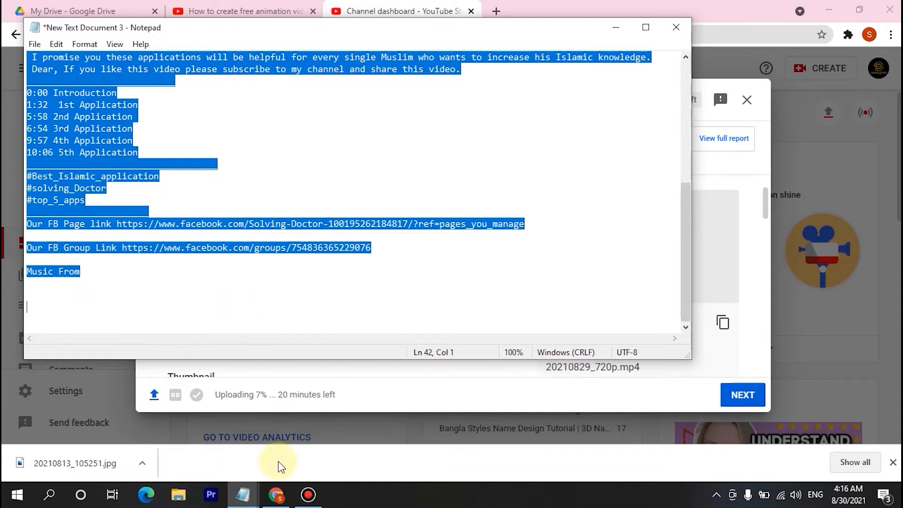
{"action": "left_click", "coordinate": [278, 493]}
{"action": "left_click", "coordinate": [232, 260]}
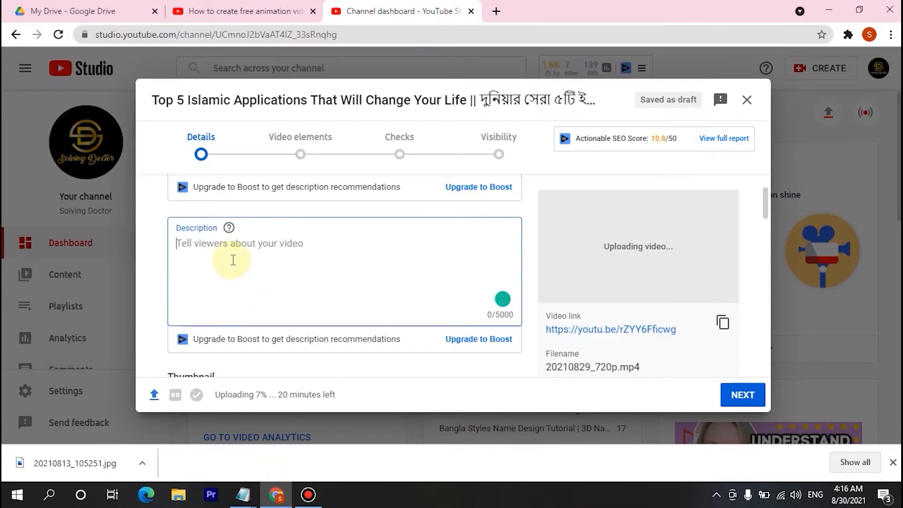
{"action": "key", "text": "ctrl+v"}
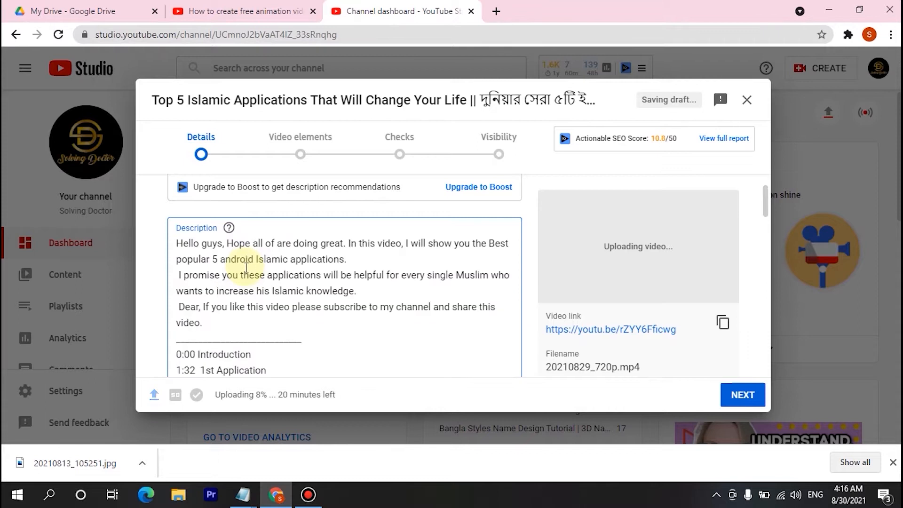
{"action": "scroll", "coordinate": [235, 268], "scroll_direction": "up", "scroll_amount": 5}
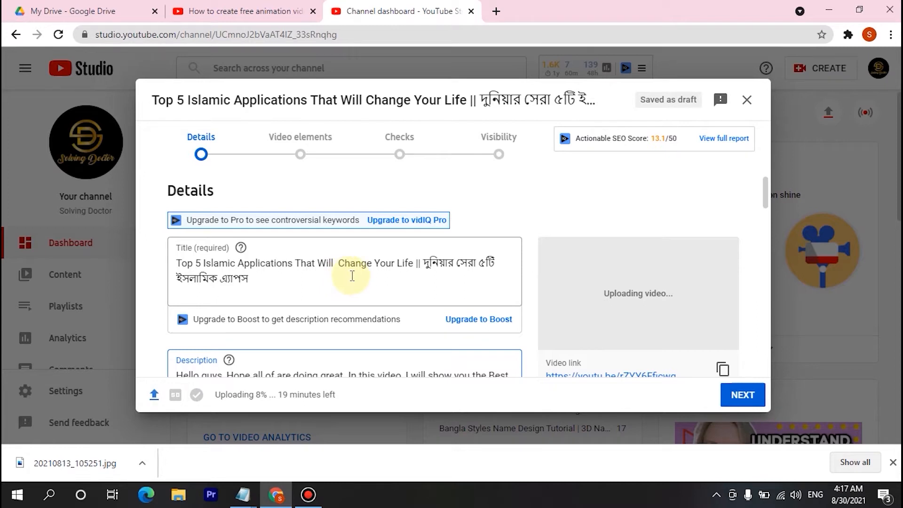
{"action": "scroll", "coordinate": [352, 276], "scroll_direction": "down", "scroll_amount": 2}
{"action": "scroll", "coordinate": [354, 272], "scroll_direction": "down", "scroll_amount": 2}
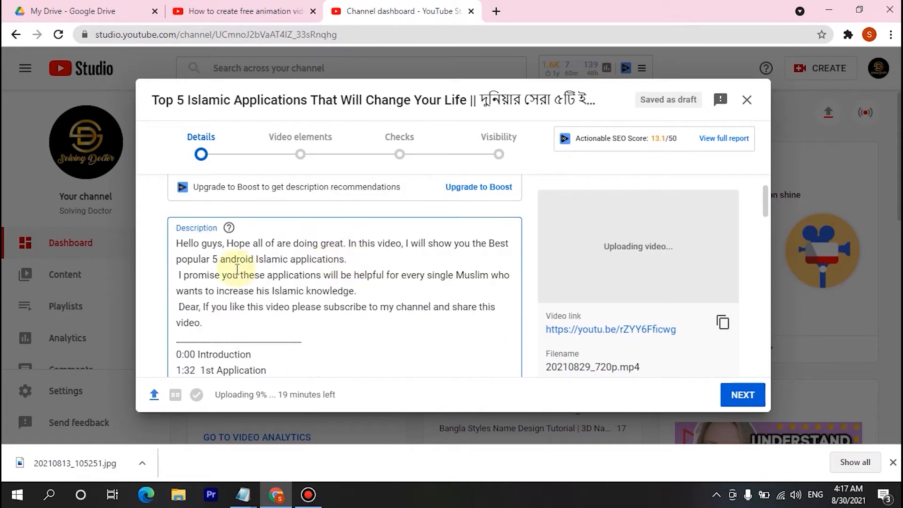
{"action": "scroll", "coordinate": [470, 272], "scroll_direction": "up", "scroll_amount": 2}
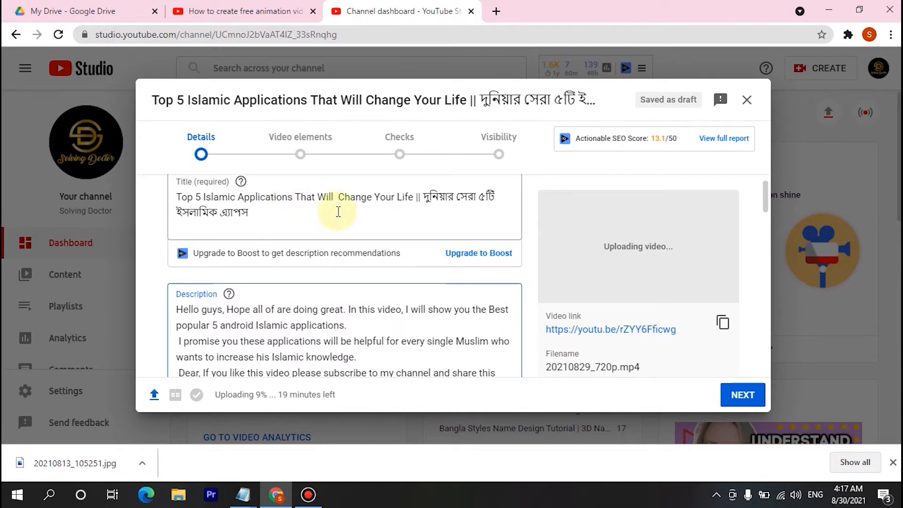
{"action": "scroll", "coordinate": [339, 215], "scroll_direction": "down", "scroll_amount": 2}
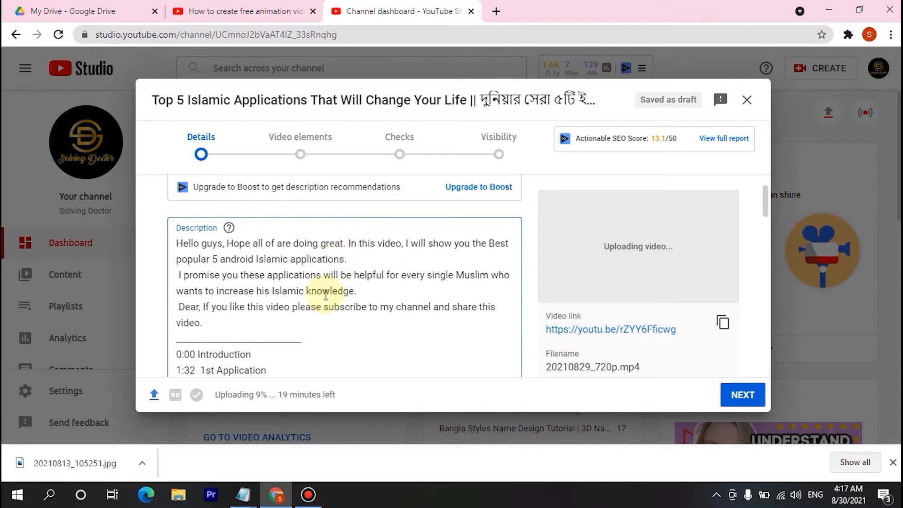
Review the pasted description's timestamps, hashtags and Facebook links, comparing the hashtags with those above the published animation video's title
{"action": "scroll", "coordinate": [332, 288], "scroll_direction": "down", "scroll_amount": 2}
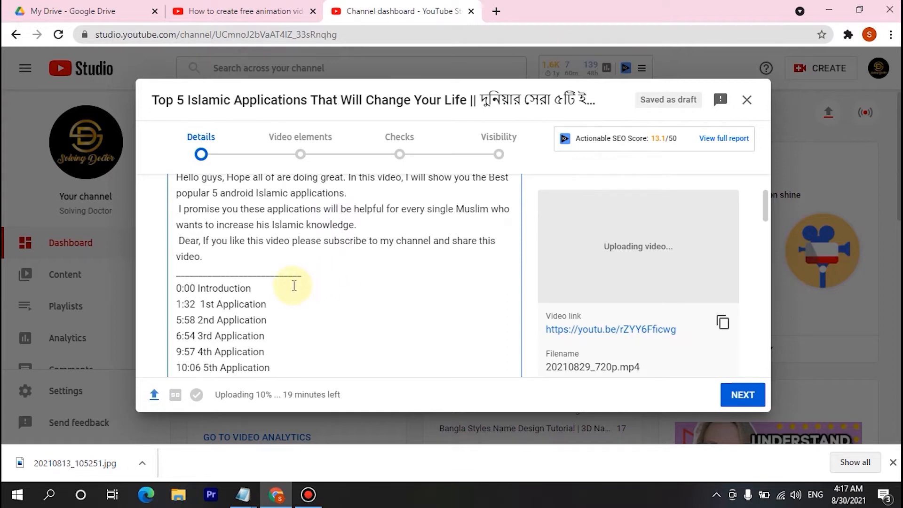
{"action": "scroll", "coordinate": [294, 283], "scroll_direction": "down", "scroll_amount": 2}
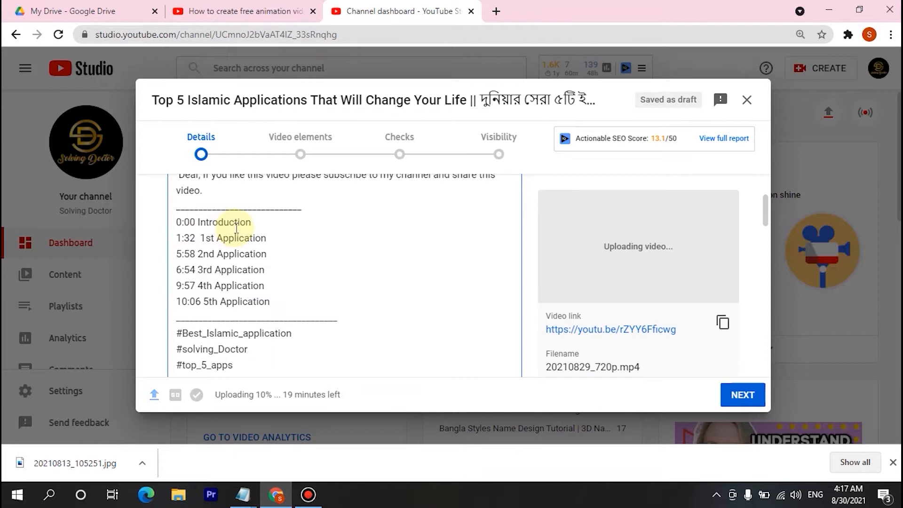
{"action": "key", "text": "ctrl+plus"}
{"action": "key", "text": "ctrl+plus"}
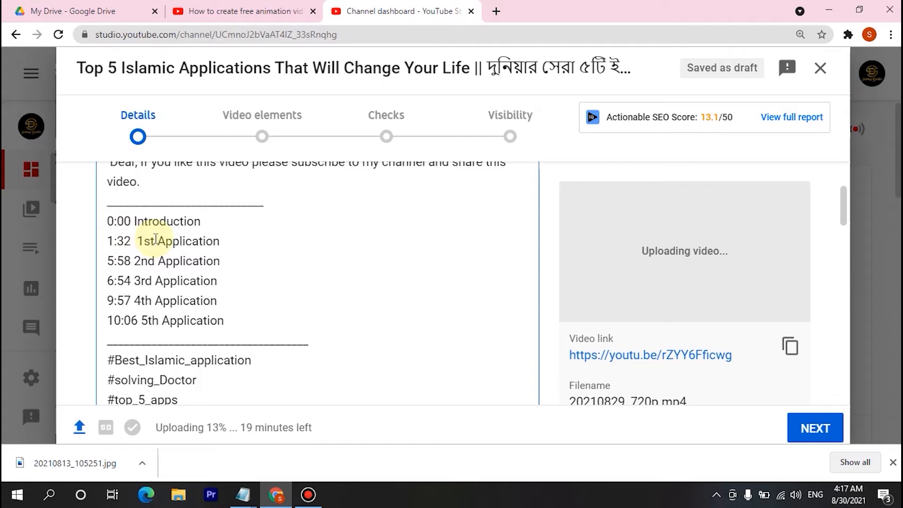
{"action": "scroll", "coordinate": [151, 239], "scroll_direction": "down", "scroll_amount": 3}
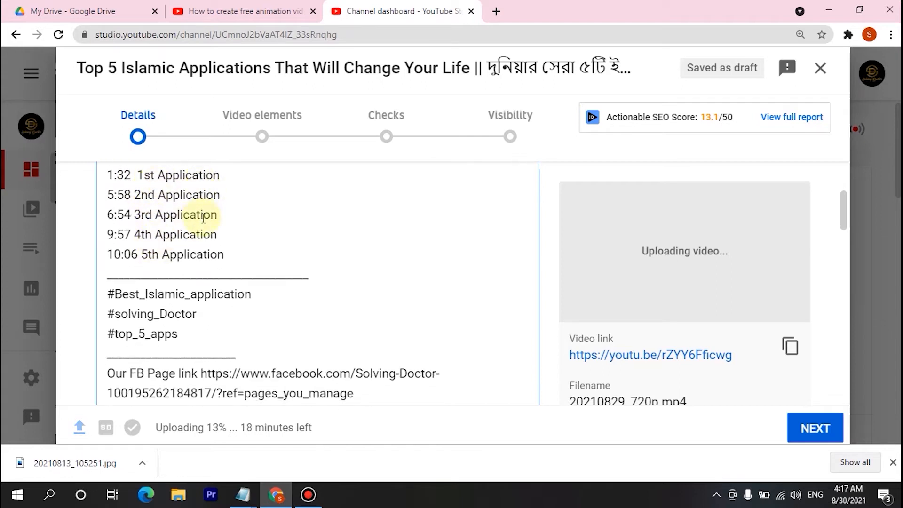
{"action": "scroll", "coordinate": [188, 221], "scroll_direction": "down", "scroll_amount": 3}
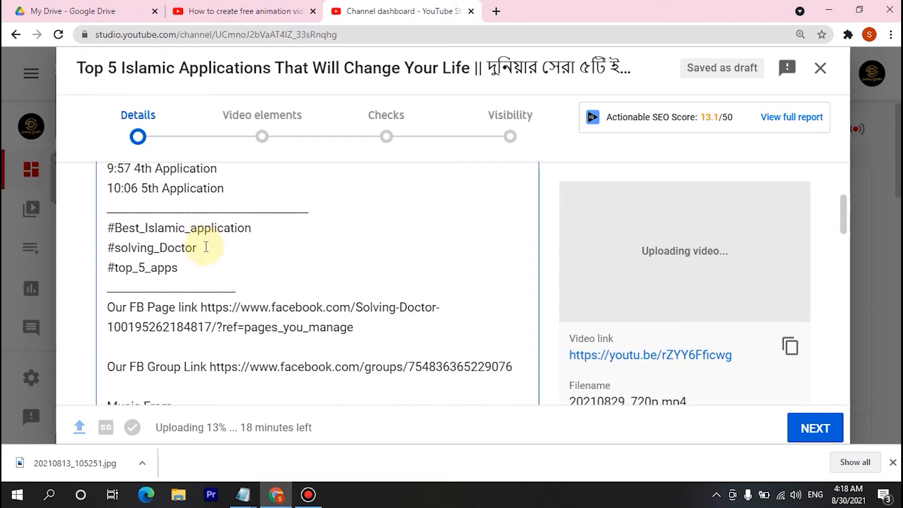
{"action": "left_click", "coordinate": [172, 18]}
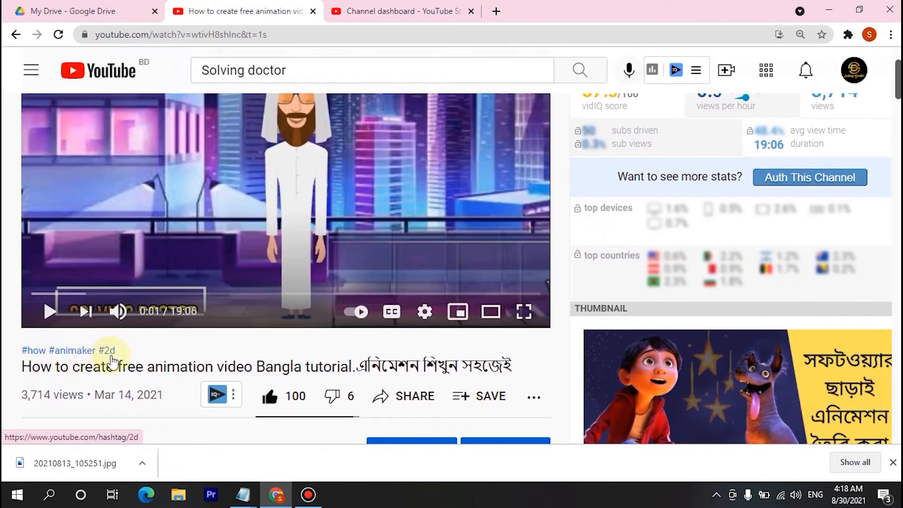
{"action": "left_click", "coordinate": [374, 7]}
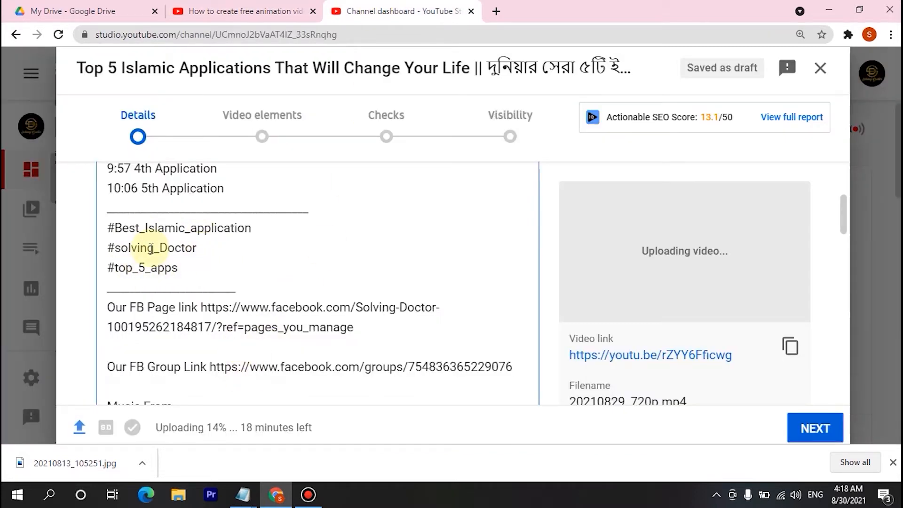
{"action": "scroll", "coordinate": [183, 239], "scroll_direction": "down", "scroll_amount": 3}
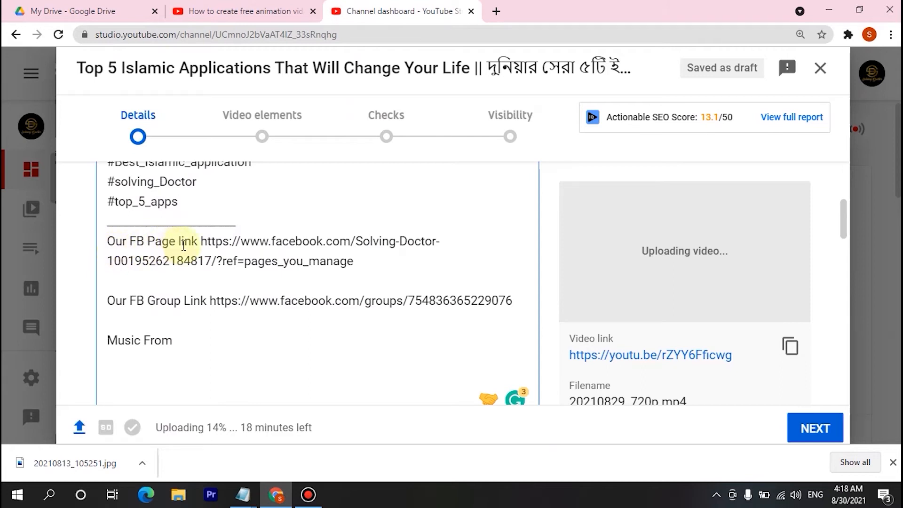
{"action": "scroll", "coordinate": [175, 300], "scroll_direction": "down", "scroll_amount": 3}
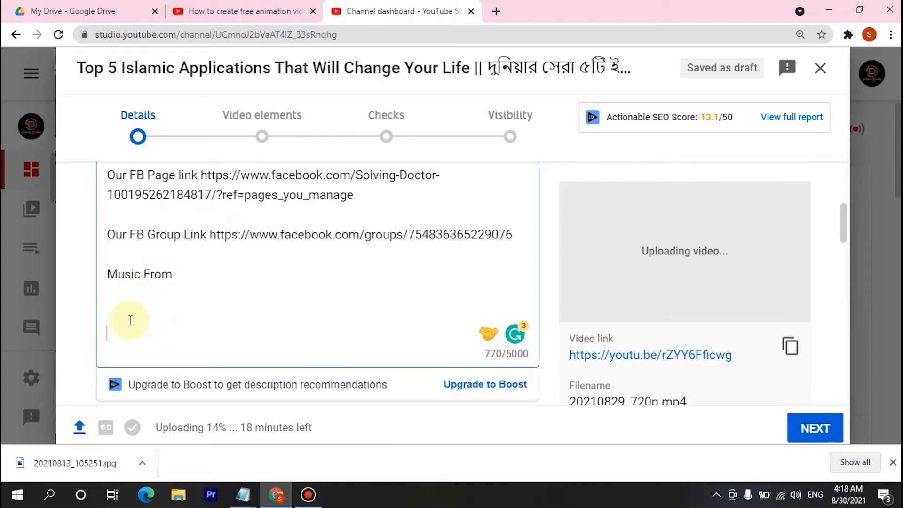
Upload the image 20210813_105251 from the Downloads folder as the video's custom thumbnail
{"action": "scroll", "coordinate": [131, 320], "scroll_direction": "down", "scroll_amount": 5}
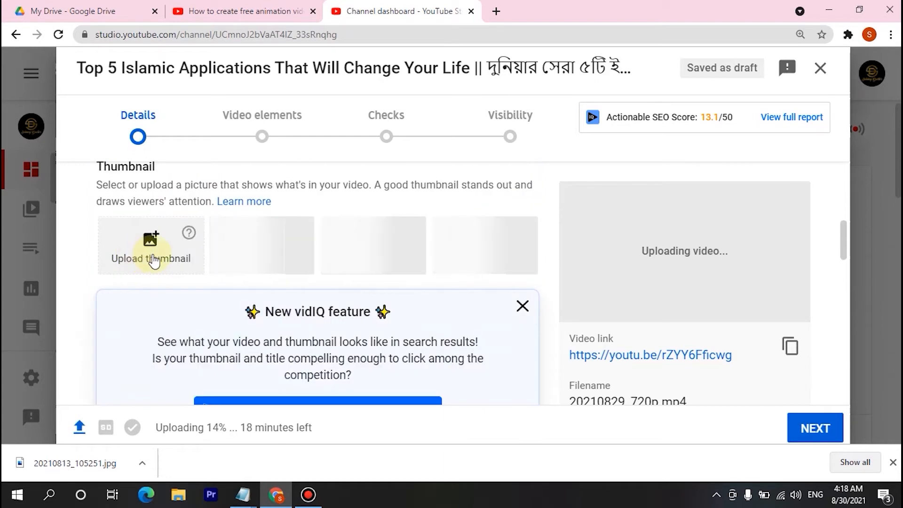
{"action": "scroll", "coordinate": [151, 258], "scroll_direction": "down", "scroll_amount": 1}
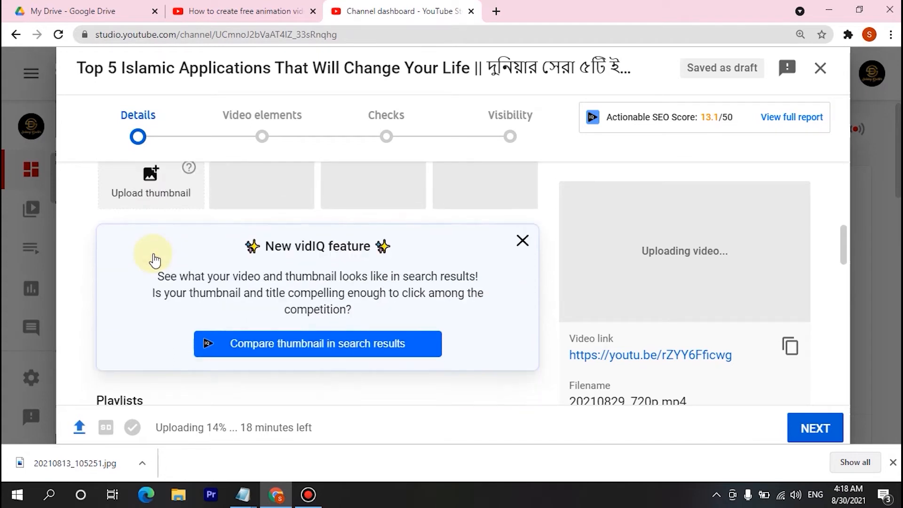
{"action": "scroll", "coordinate": [209, 287], "scroll_direction": "up", "scroll_amount": 1}
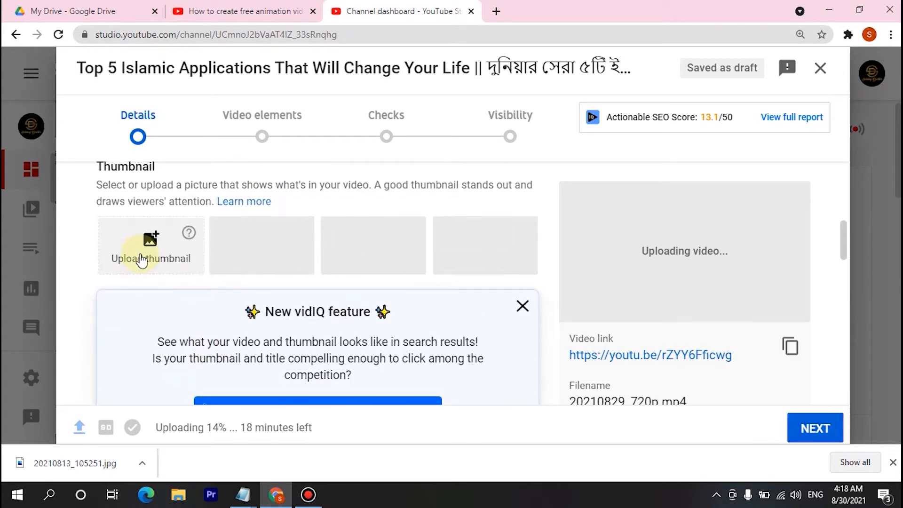
{"action": "left_click", "coordinate": [153, 239]}
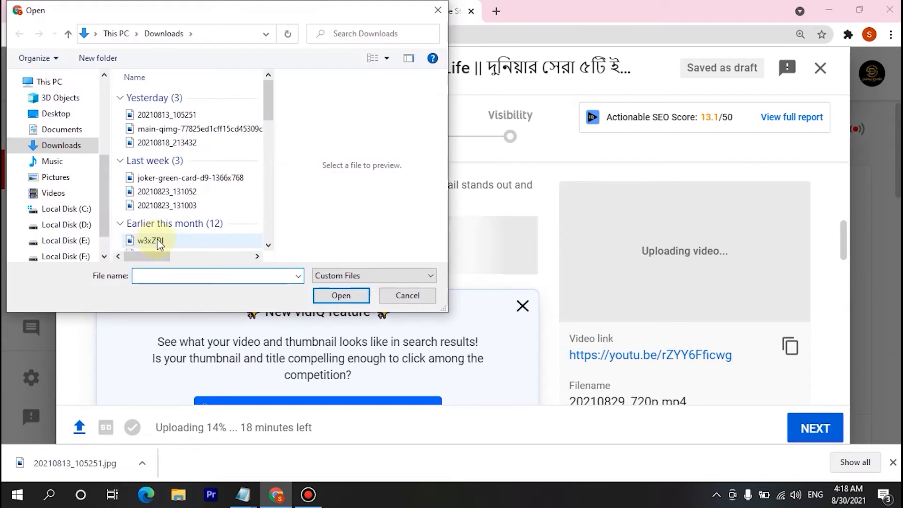
{"action": "left_click", "coordinate": [163, 118]}
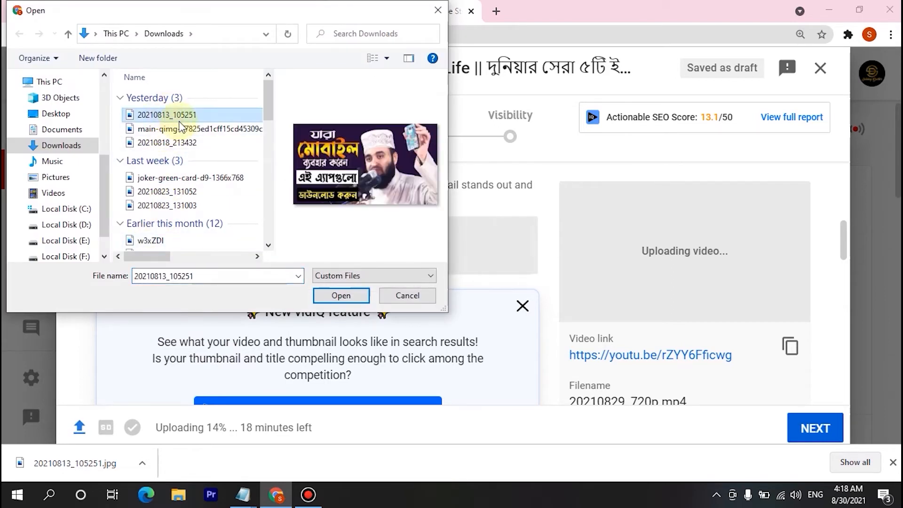
{"action": "left_click", "coordinate": [182, 131]}
{"action": "left_click", "coordinate": [176, 116]}
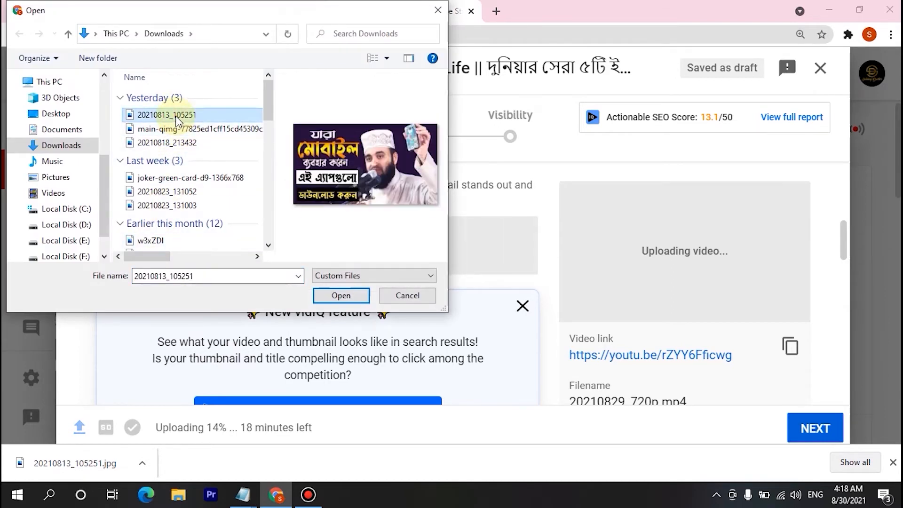
{"action": "left_click", "coordinate": [356, 300]}
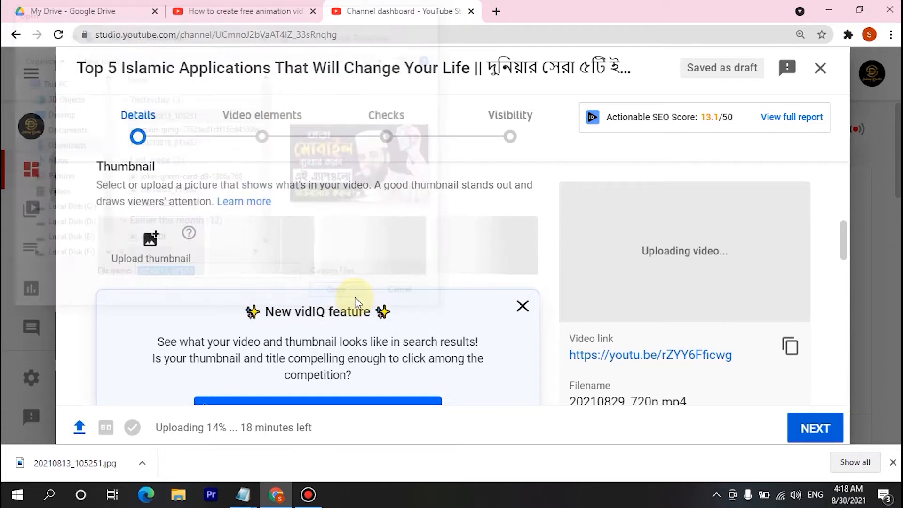
Open the list of playlists available for the video
{"action": "scroll", "coordinate": [351, 235], "scroll_direction": "down", "scroll_amount": 5}
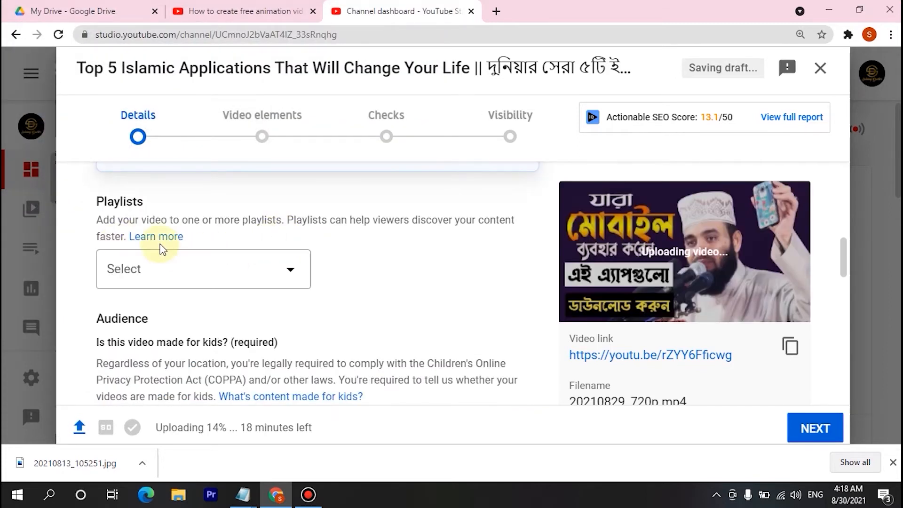
{"action": "scroll", "coordinate": [141, 247], "scroll_direction": "up", "scroll_amount": 1}
{"action": "scroll", "coordinate": [131, 268], "scroll_direction": "down", "scroll_amount": 1}
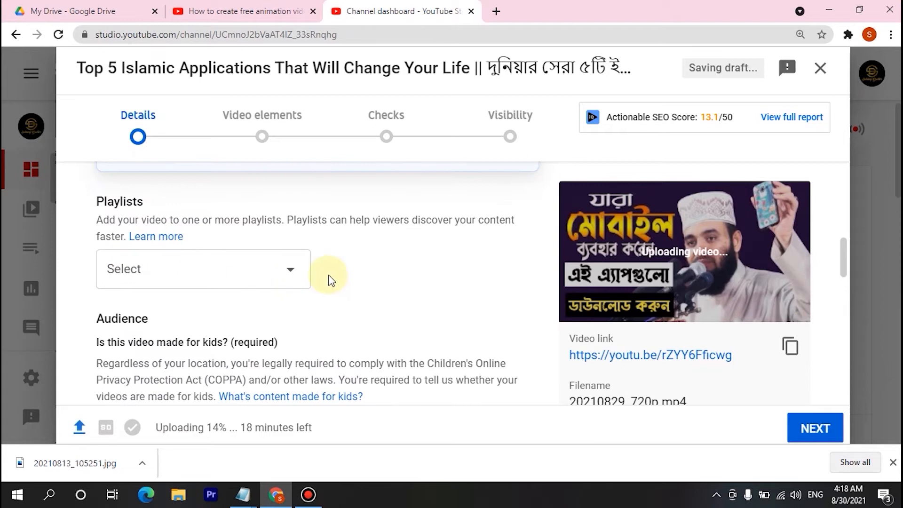
{"action": "left_click", "coordinate": [292, 273]}
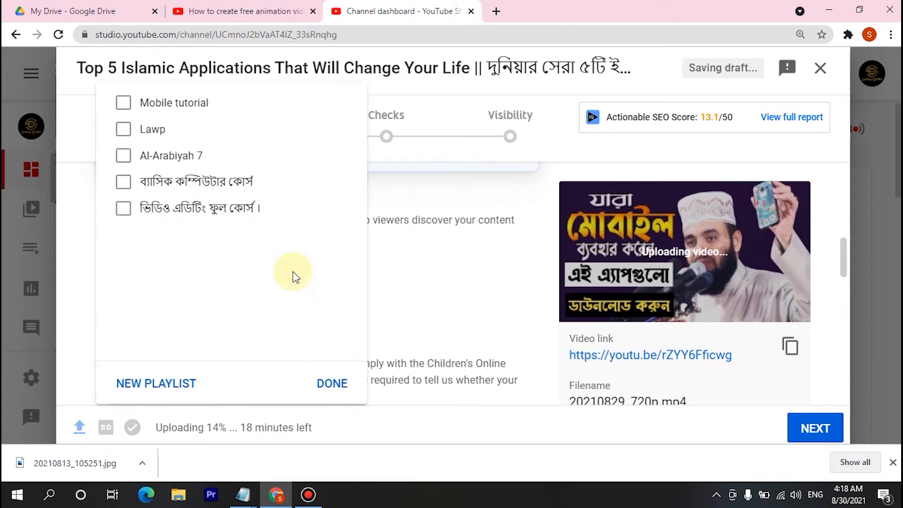
Open the Solving Doctor channel page from the published video and look through the channel's created playlists
{"action": "left_click", "coordinate": [249, 11]}
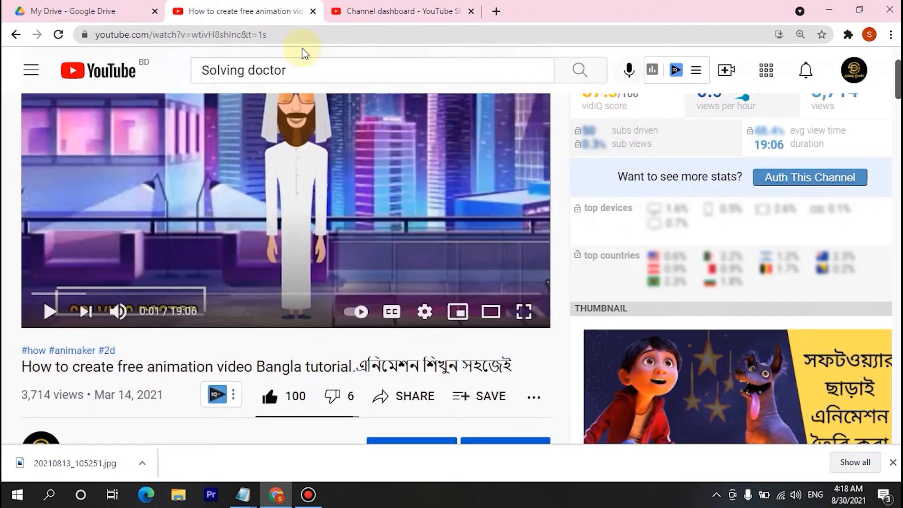
{"action": "scroll", "coordinate": [282, 307], "scroll_direction": "down", "scroll_amount": 4}
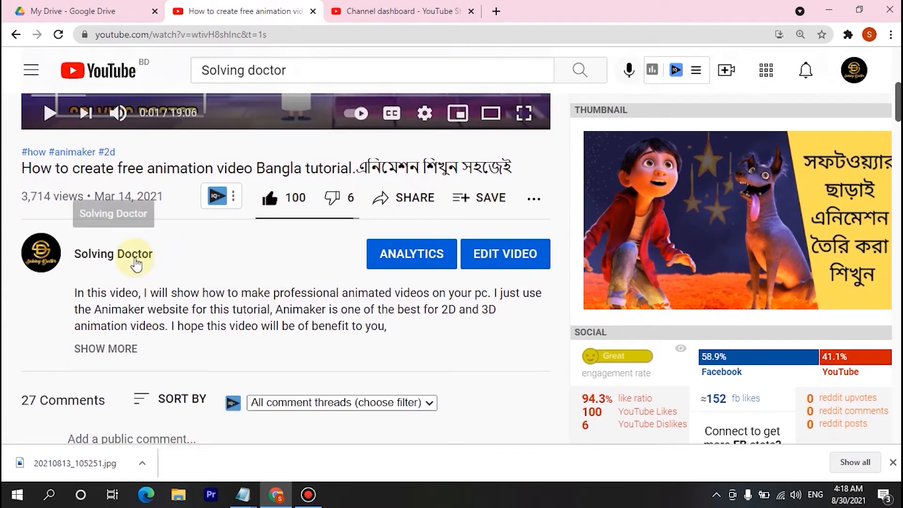
{"action": "left_click", "coordinate": [135, 264]}
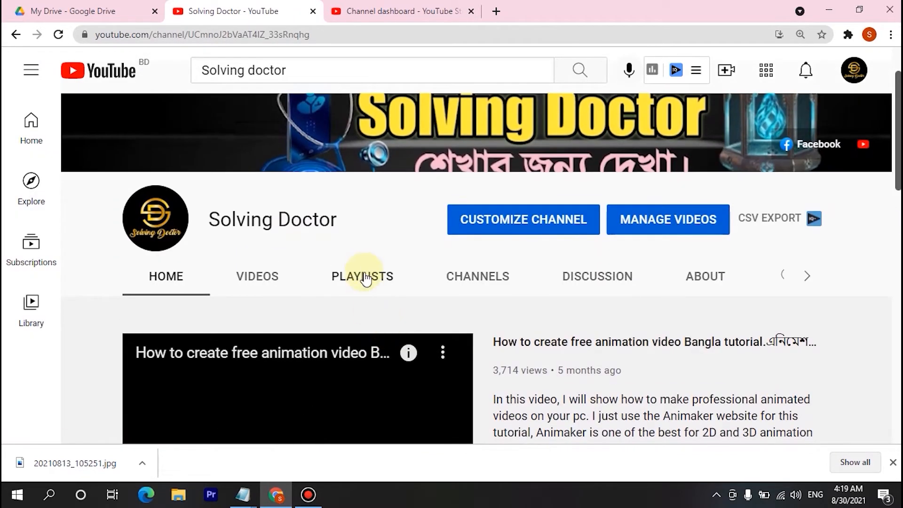
{"action": "left_click", "coordinate": [363, 278]}
{"action": "scroll", "coordinate": [365, 345], "scroll_direction": "down", "scroll_amount": 3}
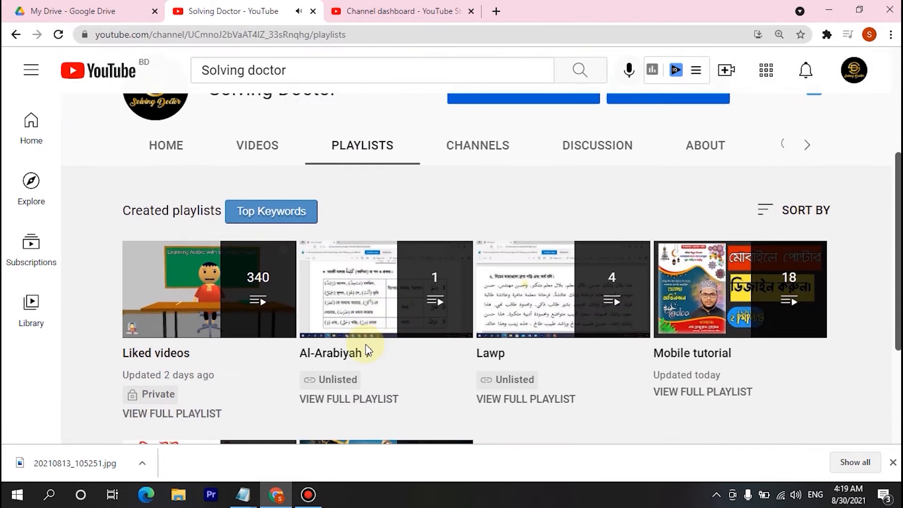
{"action": "scroll", "coordinate": [593, 334], "scroll_direction": "down", "scroll_amount": 3}
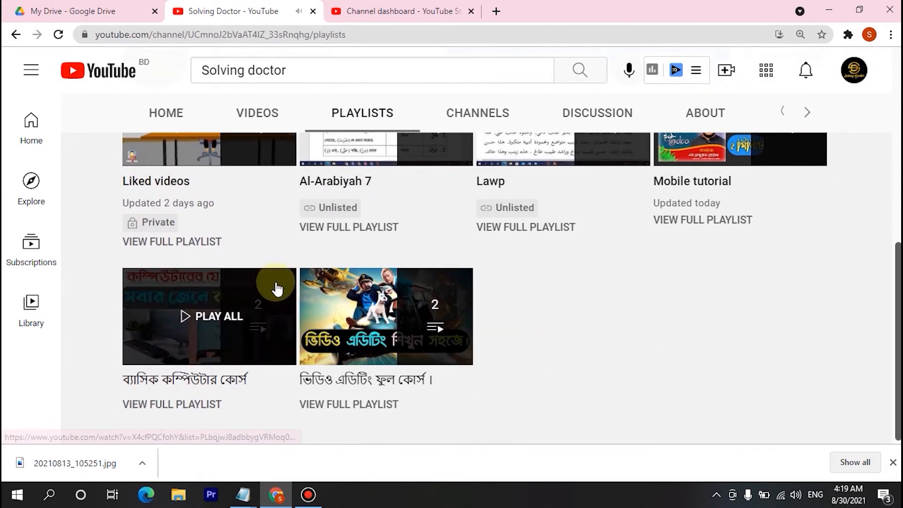
Return to the upload details and add the video to the "Mobile tutorial" playlist
{"action": "left_click", "coordinate": [384, 7]}
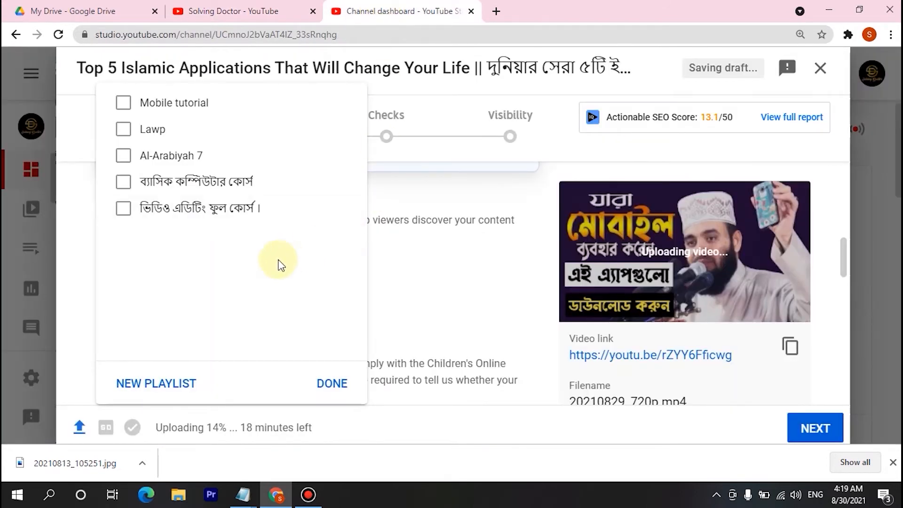
{"action": "left_click", "coordinate": [123, 105]}
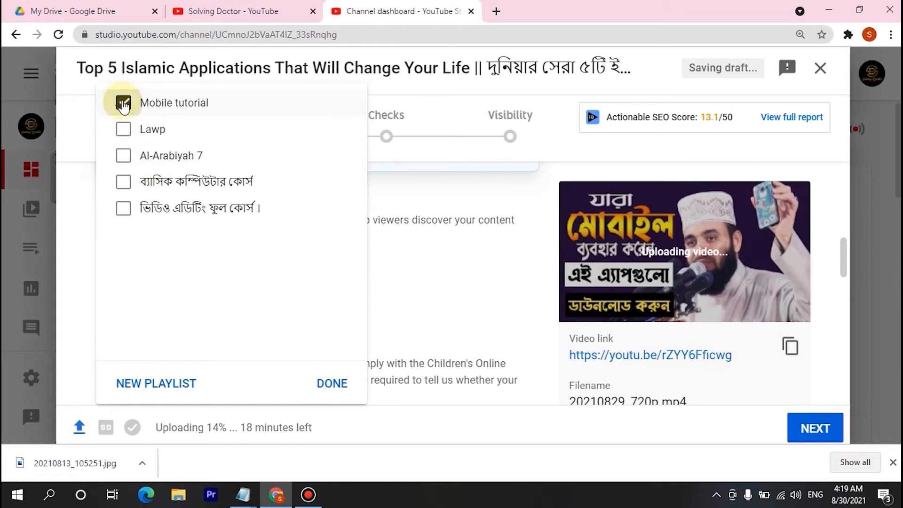
{"action": "left_click", "coordinate": [338, 385]}
Set the video's audience to "No, it's not made for kids"
{"action": "scroll", "coordinate": [313, 306], "scroll_direction": "down", "scroll_amount": 3}
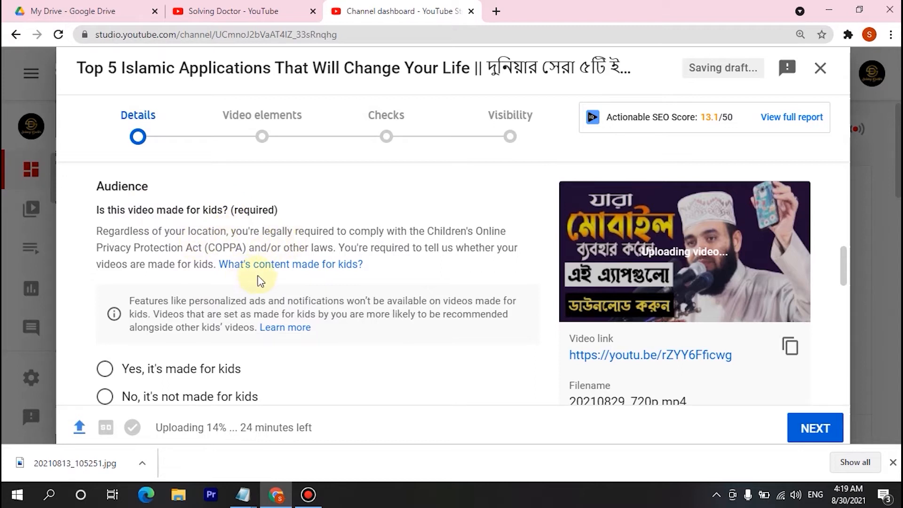
{"action": "scroll", "coordinate": [249, 279], "scroll_direction": "down", "scroll_amount": 3}
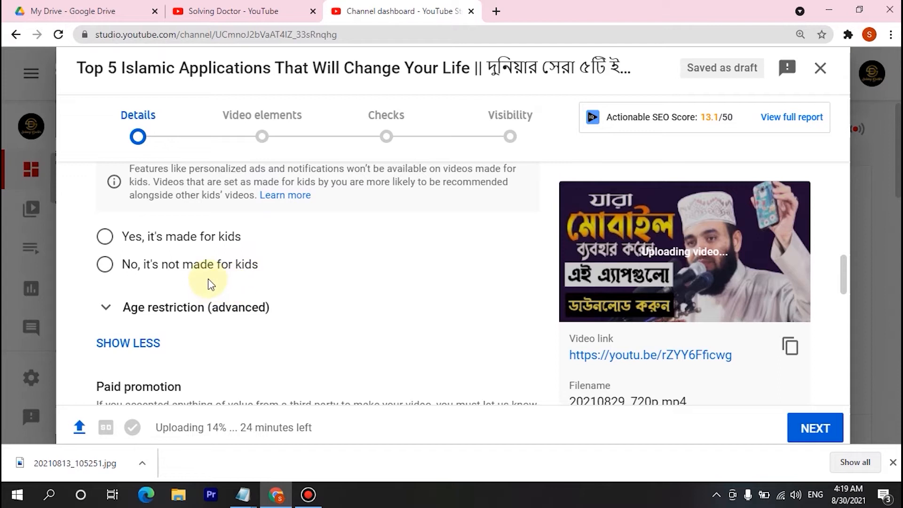
{"action": "left_click", "coordinate": [106, 266]}
Collapse the additional settings below the age restriction and expand them again
{"action": "scroll", "coordinate": [262, 275], "scroll_direction": "down", "scroll_amount": 1}
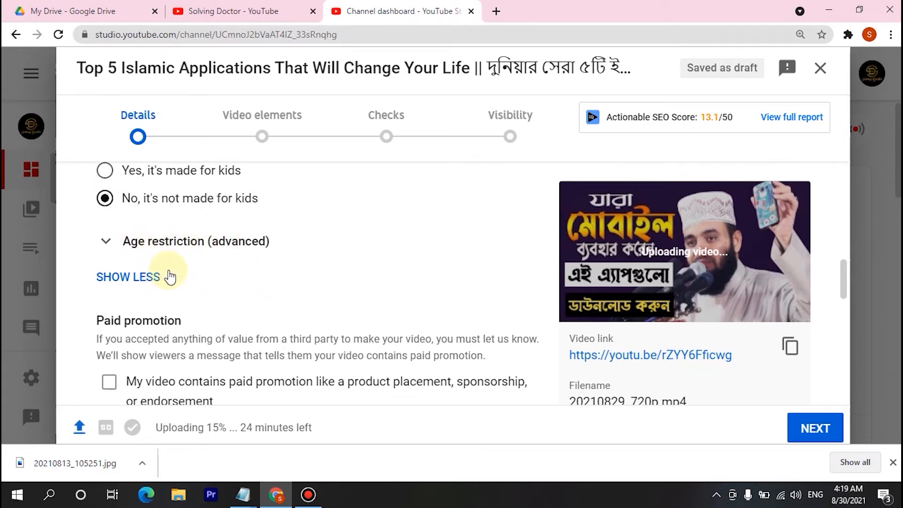
{"action": "scroll", "coordinate": [170, 277], "scroll_direction": "down", "scroll_amount": 1}
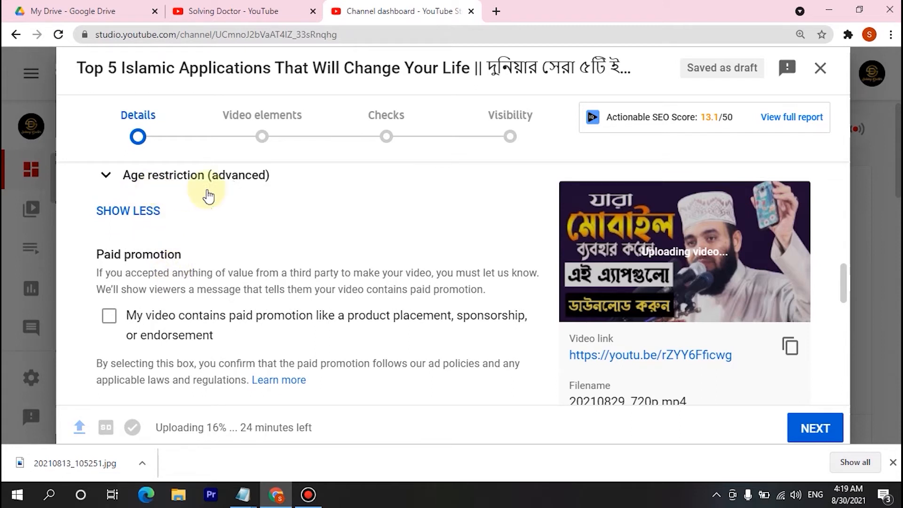
{"action": "left_click", "coordinate": [128, 211]}
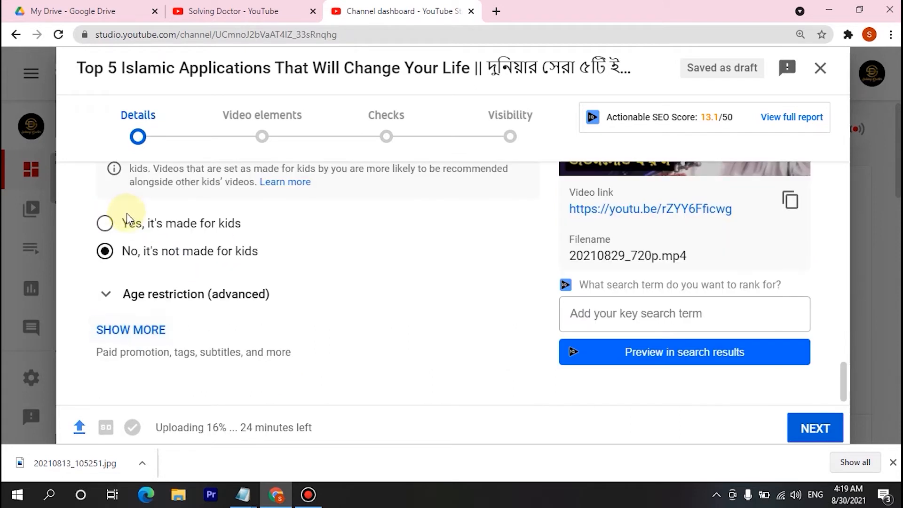
{"action": "left_click", "coordinate": [146, 332]}
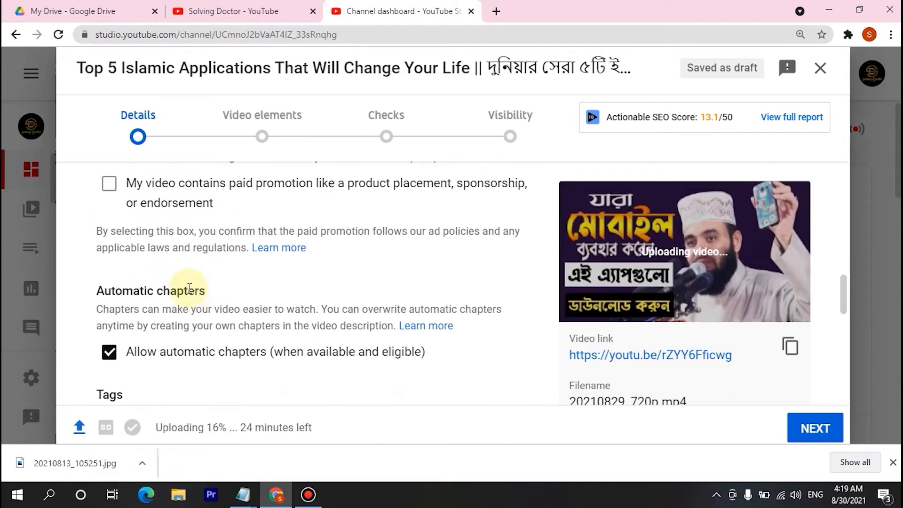
Mark the video as containing paid promotion and clear that declaration again
{"action": "scroll", "coordinate": [157, 292], "scroll_direction": "up", "scroll_amount": 1}
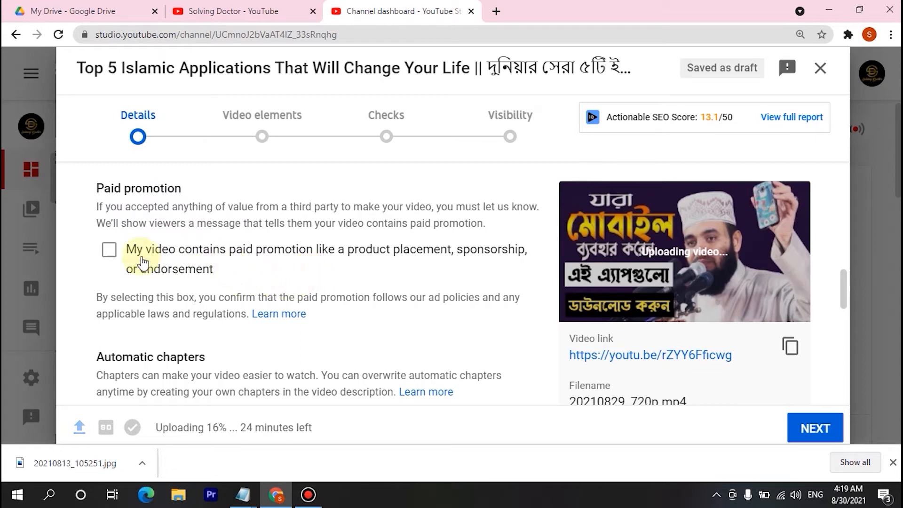
{"action": "left_click", "coordinate": [111, 256]}
{"action": "left_click", "coordinate": [111, 256]}
{"action": "scroll", "coordinate": [161, 259], "scroll_direction": "down", "scroll_amount": 2}
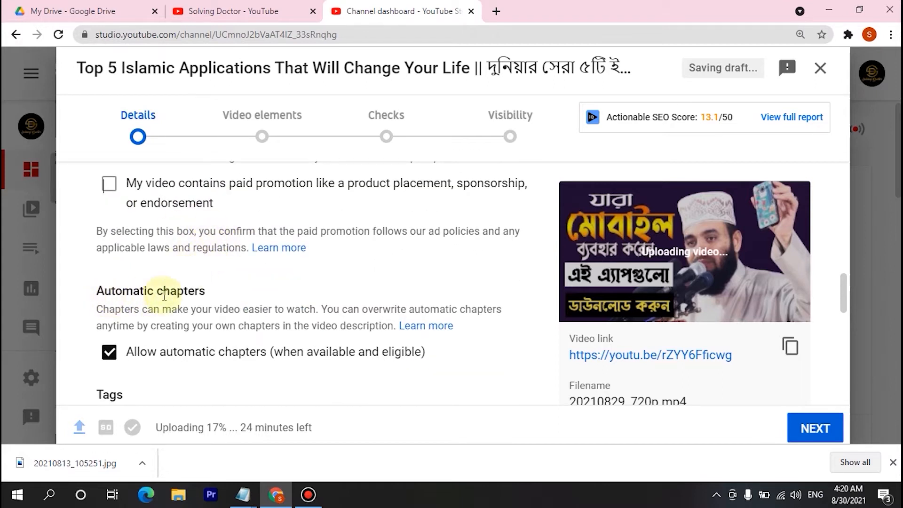
{"action": "scroll", "coordinate": [182, 290], "scroll_direction": "down", "scroll_amount": 2}
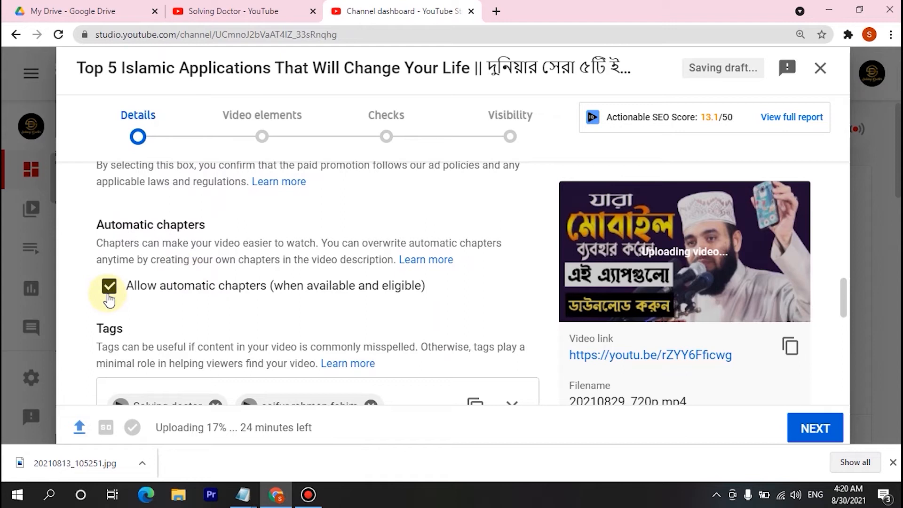
Remove all the existing default tags from the video's Tags field
{"action": "scroll", "coordinate": [201, 268], "scroll_direction": "down", "scroll_amount": 2}
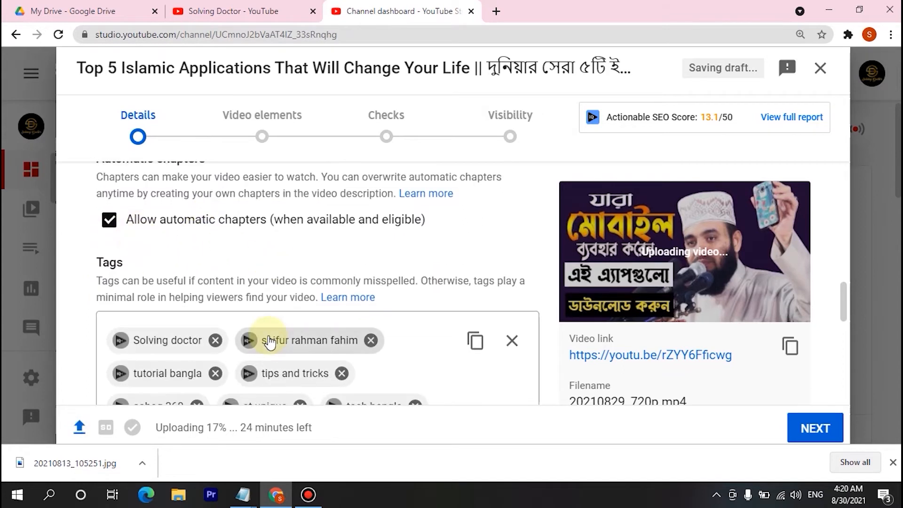
{"action": "scroll", "coordinate": [262, 338], "scroll_direction": "down", "scroll_amount": 2}
{"action": "scroll", "coordinate": [424, 306], "scroll_direction": "down", "scroll_amount": 1}
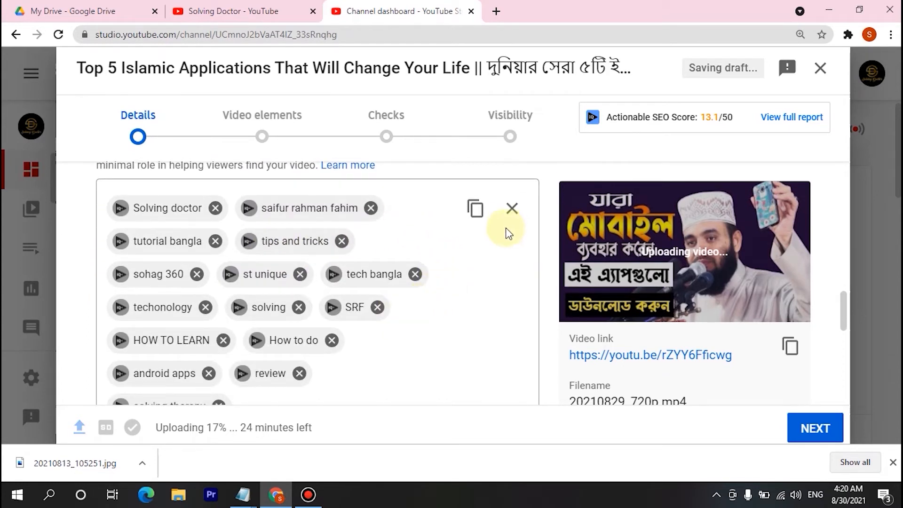
{"action": "left_click", "coordinate": [511, 209]}
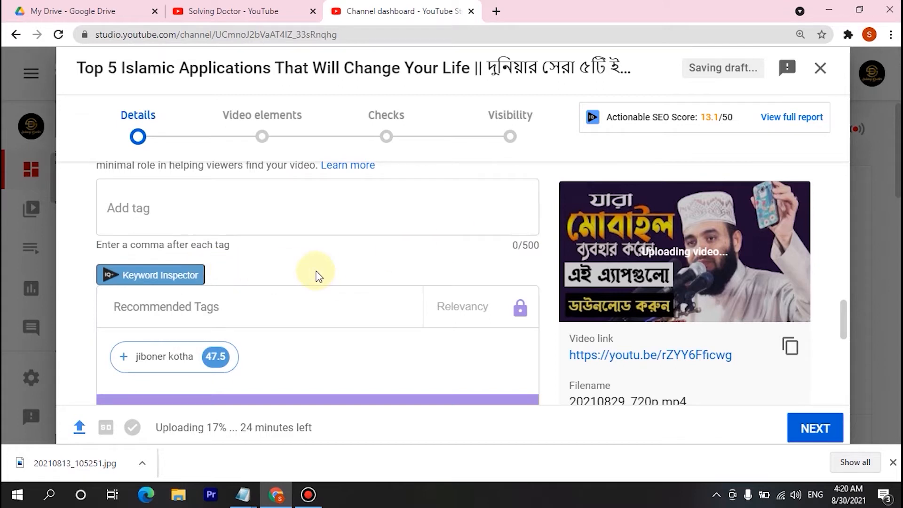
Add the title's English and Bangla phrases as tags, plus Best islamic app, best quran app, tafsir, tafsir mahfil, al hadis application and solving doctor
{"action": "scroll", "coordinate": [287, 282], "scroll_direction": "up", "scroll_amount": 1}
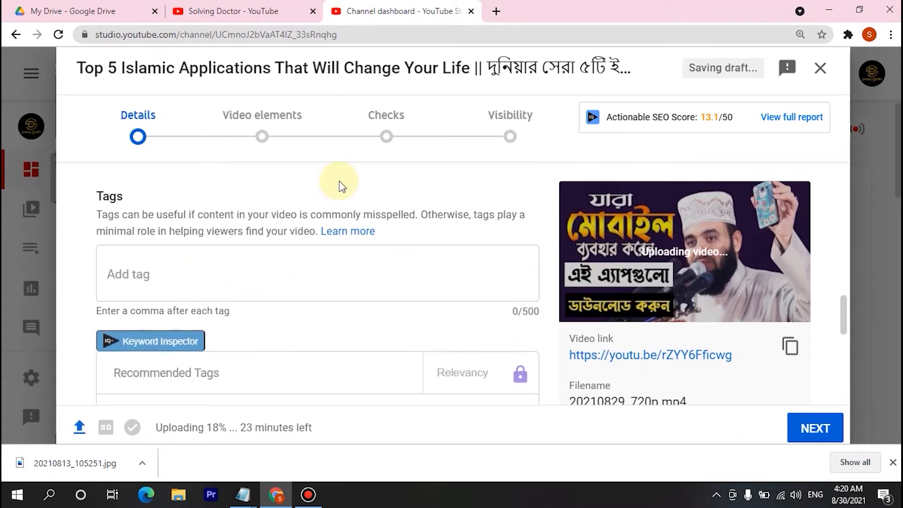
{"action": "scroll", "coordinate": [353, 243], "scroll_direction": "up", "scroll_amount": 3}
{"action": "scroll", "coordinate": [354, 242], "scroll_direction": "up", "scroll_amount": 10}
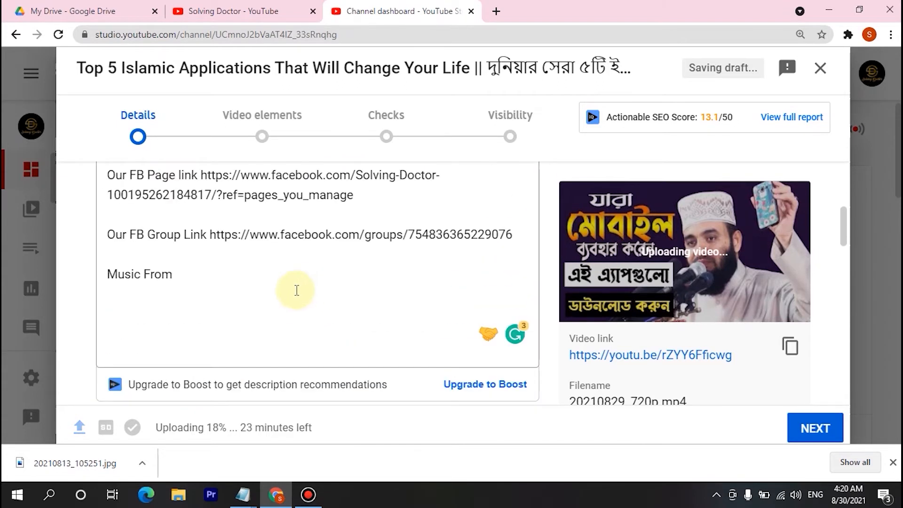
{"action": "scroll", "coordinate": [297, 290], "scroll_direction": "up", "scroll_amount": 5}
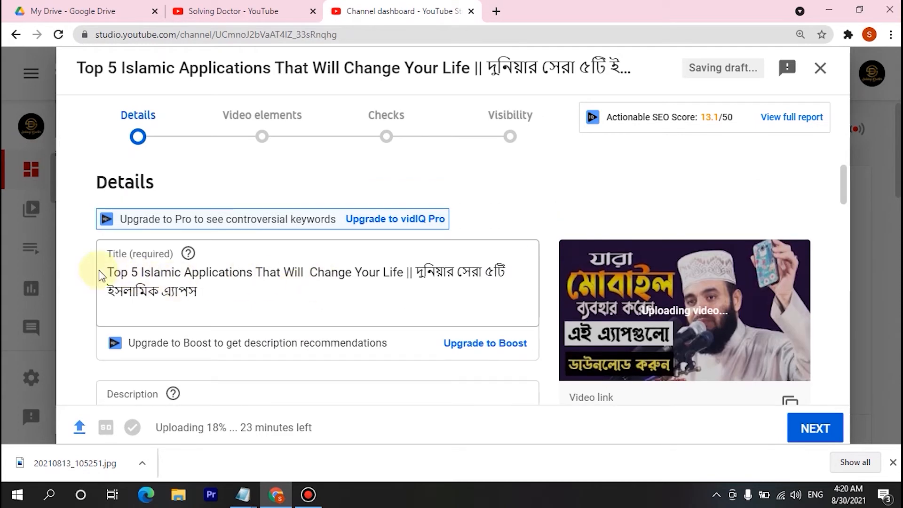
{"action": "left_click_drag", "start_coordinate": [108, 274], "coordinate": [399, 274]}
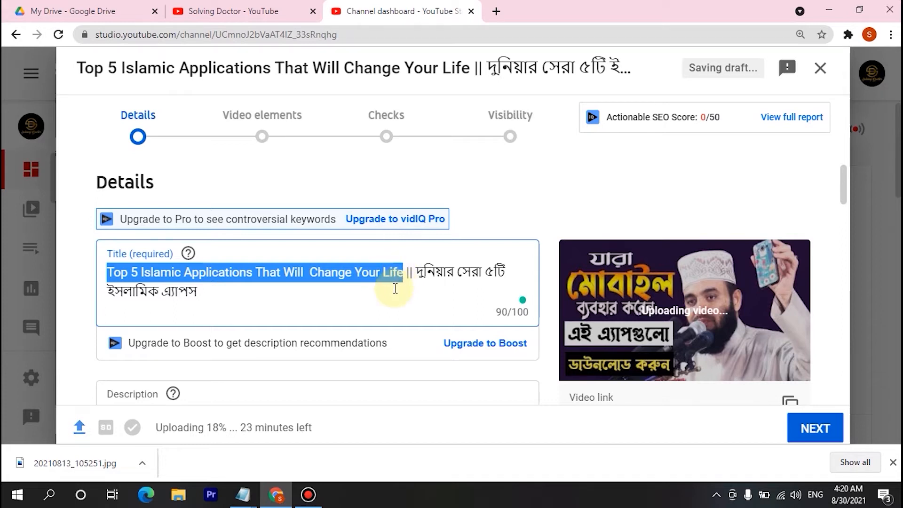
{"action": "scroll", "coordinate": [382, 340], "scroll_direction": "down", "scroll_amount": 10}
{"action": "scroll", "coordinate": [377, 333], "scroll_direction": "down", "scroll_amount": 8}
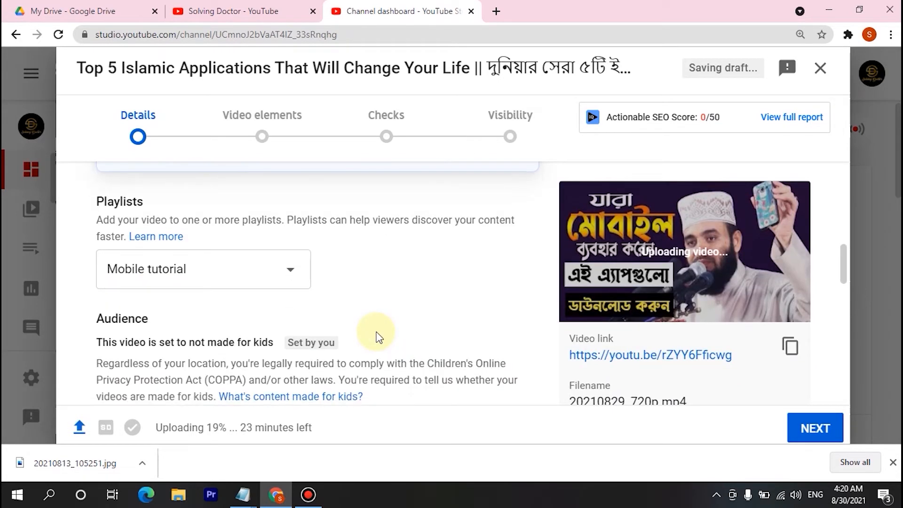
{"action": "scroll", "coordinate": [371, 331], "scroll_direction": "down", "scroll_amount": 5}
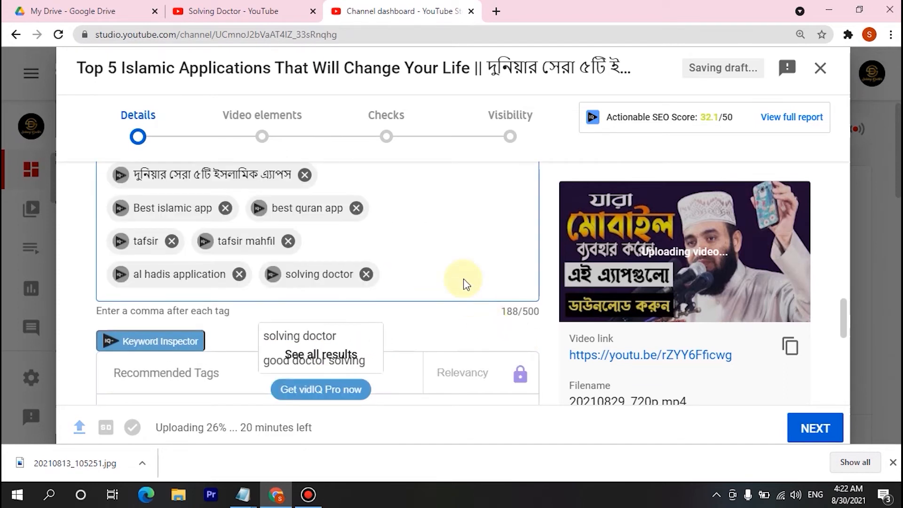
Review the entered tags, the tag character count and the score details of the recommended tag "jiboner kotha"
{"action": "scroll", "coordinate": [463, 278], "scroll_direction": "up", "scroll_amount": 4}
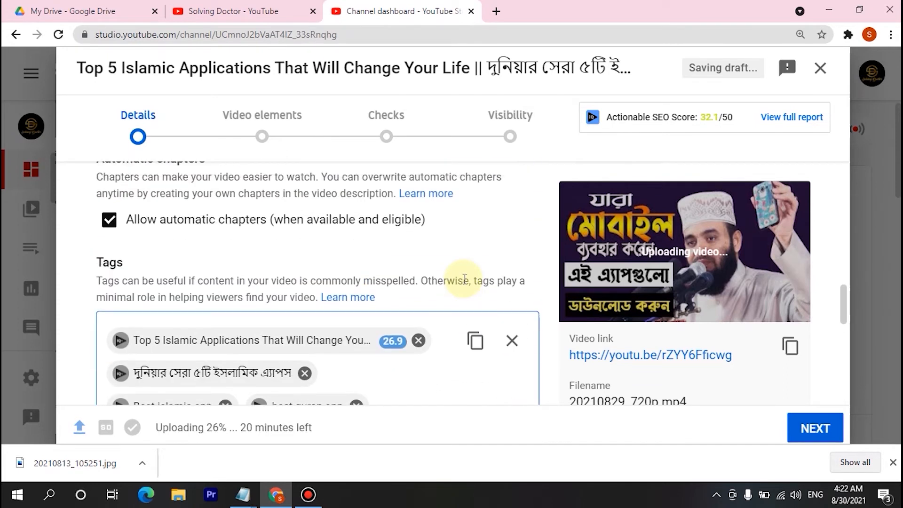
{"action": "scroll", "coordinate": [464, 278], "scroll_direction": "down", "scroll_amount": 3}
{"action": "scroll", "coordinate": [463, 280], "scroll_direction": "down", "scroll_amount": 3}
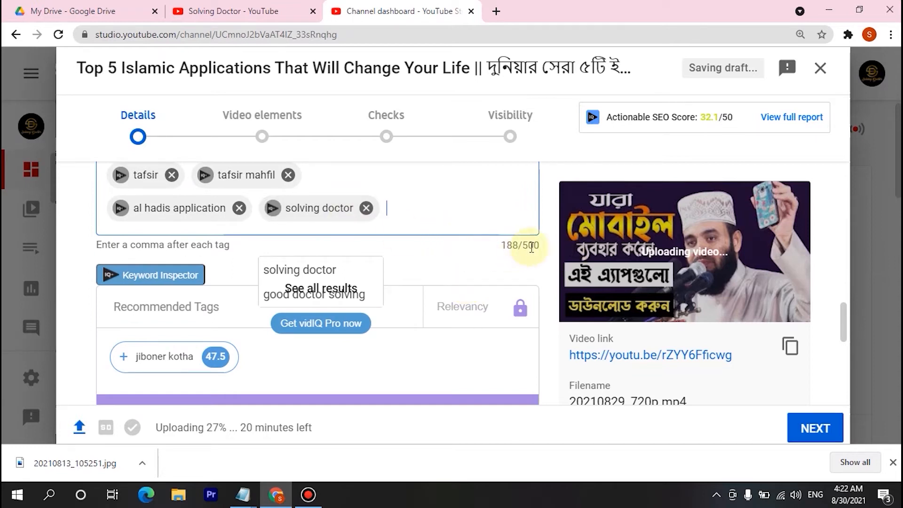
{"action": "left_click_drag", "start_coordinate": [544, 247], "coordinate": [514, 262]}
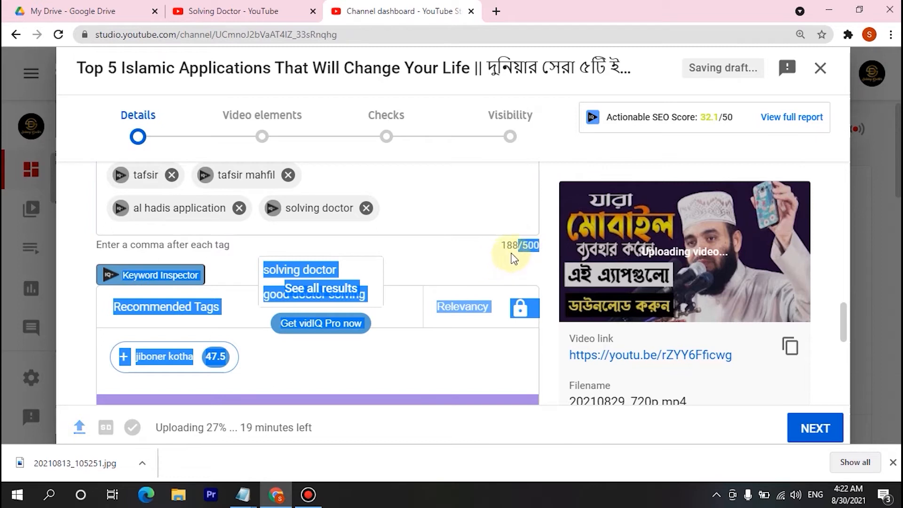
{"action": "left_click", "coordinate": [483, 248]}
{"action": "scroll", "coordinate": [450, 248], "scroll_direction": "down", "scroll_amount": 3}
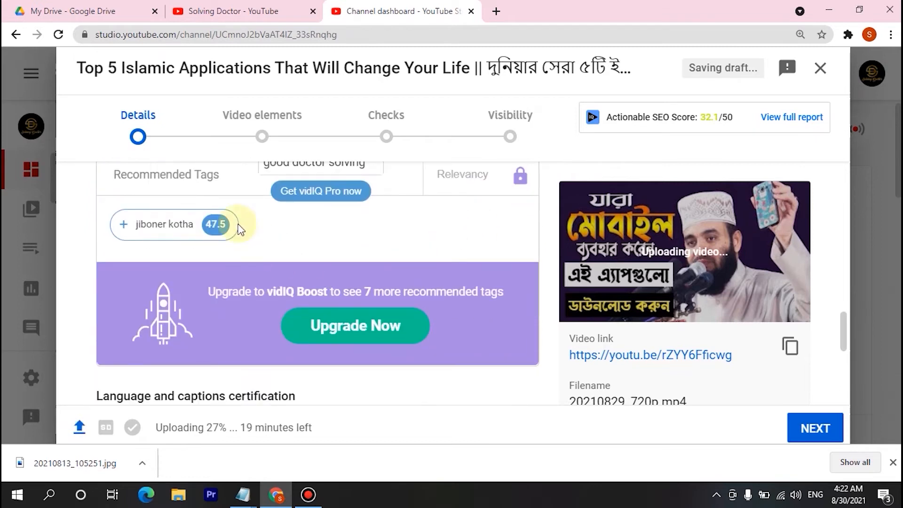
{"action": "scroll", "coordinate": [319, 277], "scroll_direction": "up", "scroll_amount": 1}
{"action": "mouse_move", "coordinate": [124, 294]}
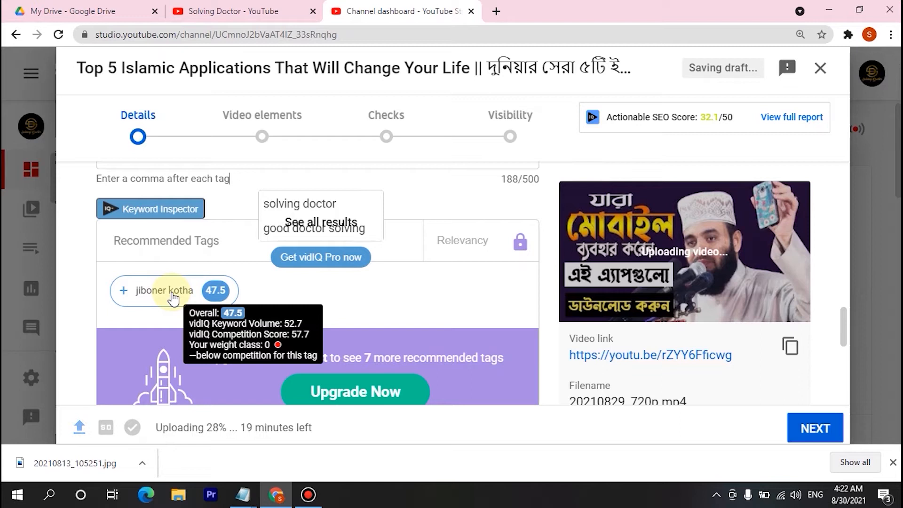
Search Google for "vidiq extension", view the vidIQ Vision for YouTube page in the Chrome Web Store, and return to the upload details
{"action": "left_click", "coordinate": [495, 12]}
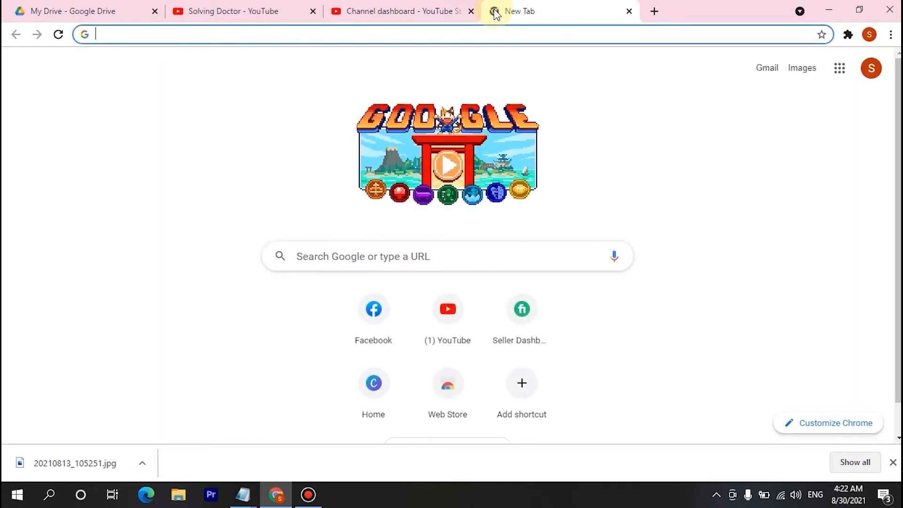
{"action": "type", "text": "vidiq"}
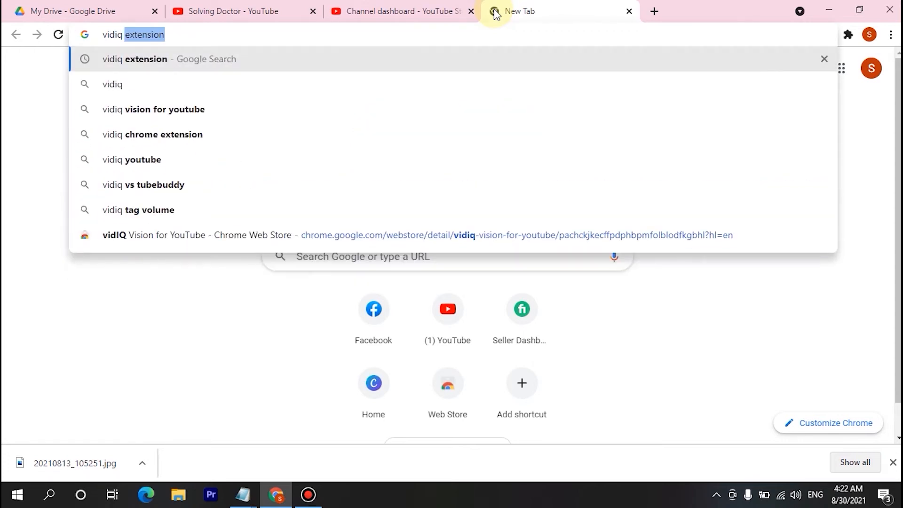
{"action": "key", "text": "Return"}
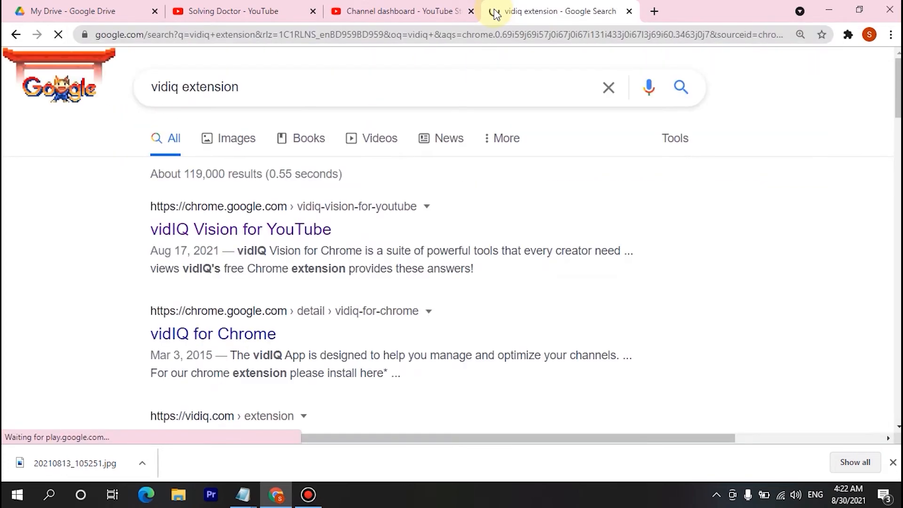
{"action": "left_click", "coordinate": [292, 234]}
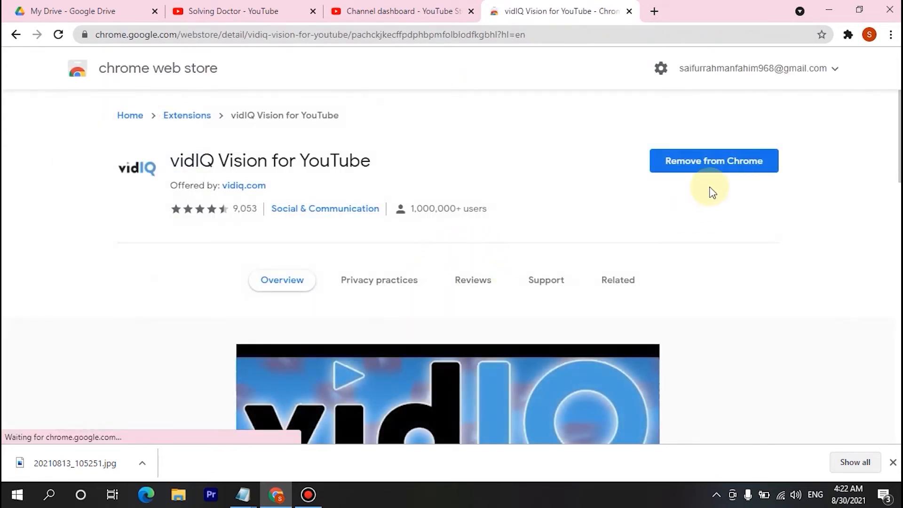
{"action": "left_click", "coordinate": [629, 11]}
Set the video location to Bangladesh in the recording date and location settings
{"action": "scroll", "coordinate": [203, 280], "scroll_direction": "down", "scroll_amount": 5}
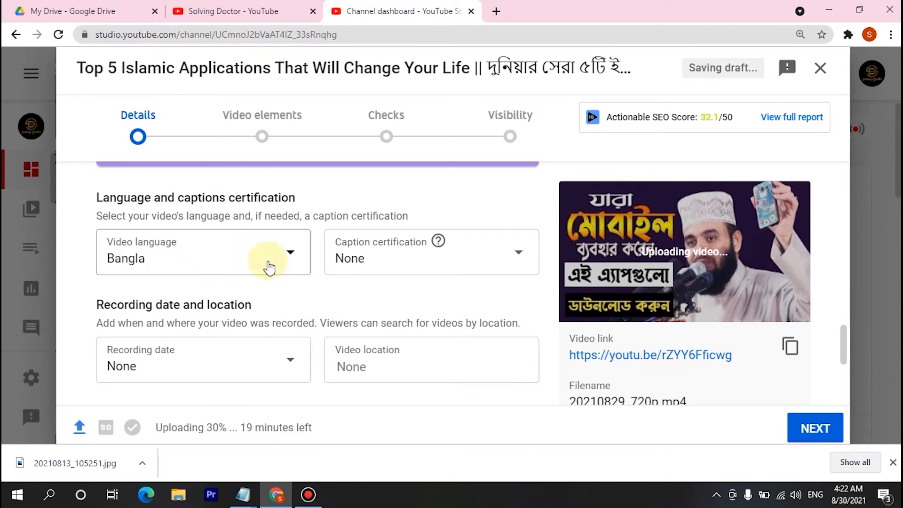
{"action": "scroll", "coordinate": [376, 257], "scroll_direction": "down", "scroll_amount": 1}
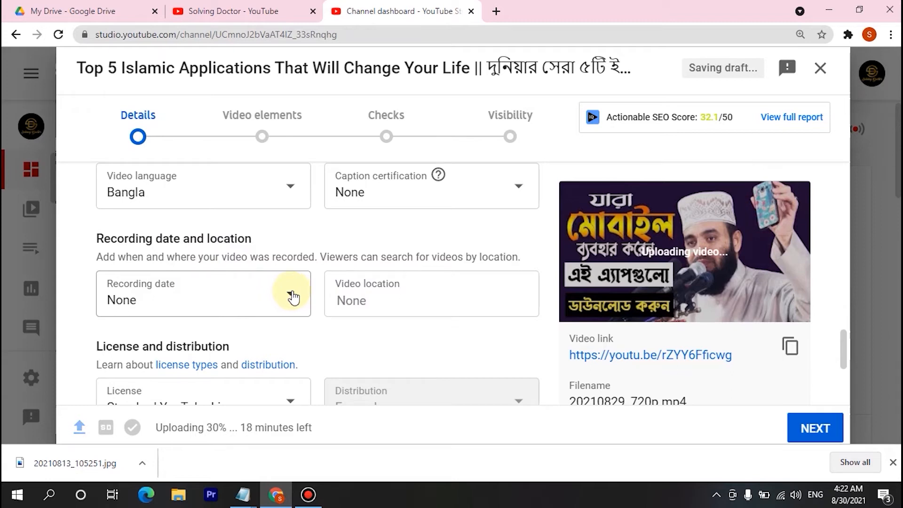
{"action": "left_click", "coordinate": [369, 301]}
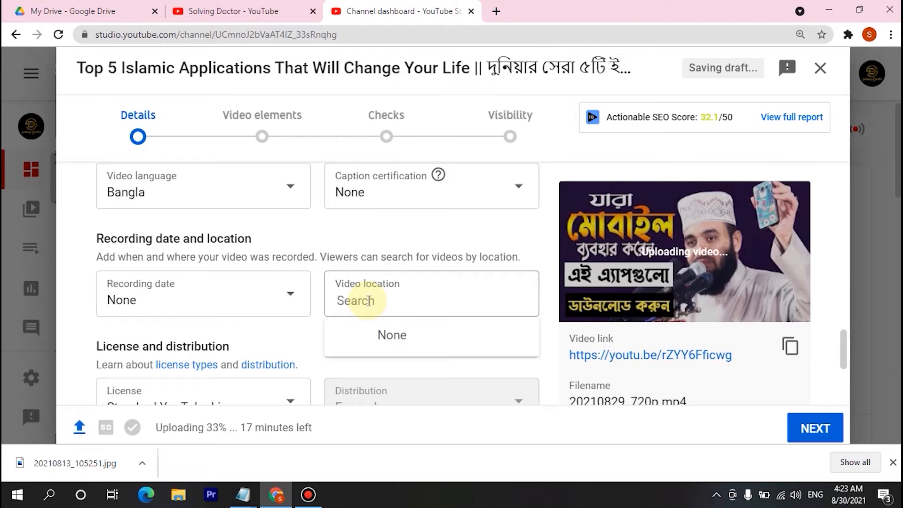
{"action": "type", "text": "a"}
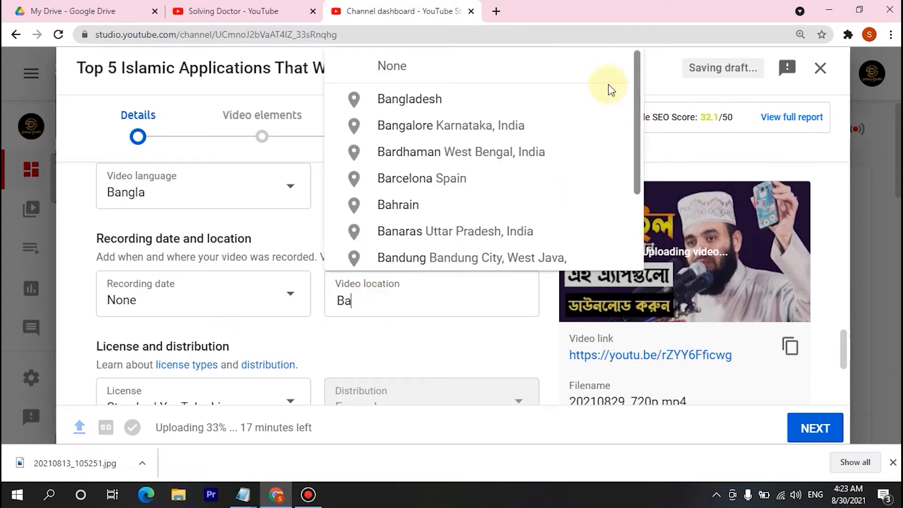
{"action": "left_click", "coordinate": [504, 114]}
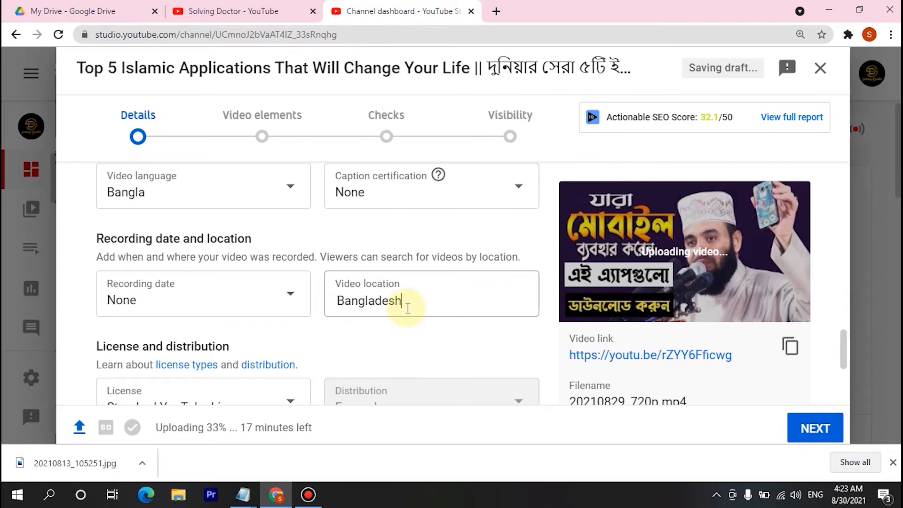
Check the available license types and keep Standard YouTube License selected for the video
{"action": "scroll", "coordinate": [407, 308], "scroll_direction": "down", "scroll_amount": 1}
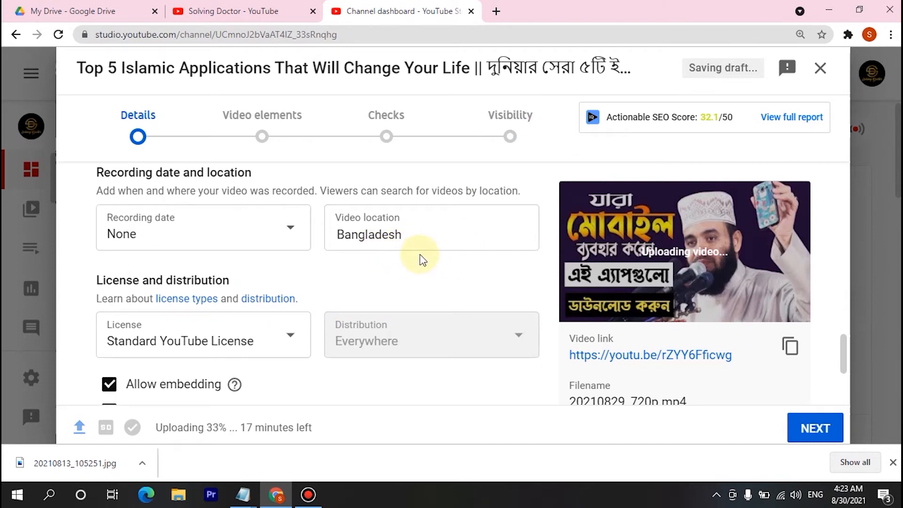
{"action": "scroll", "coordinate": [420, 259], "scroll_direction": "down", "scroll_amount": 1}
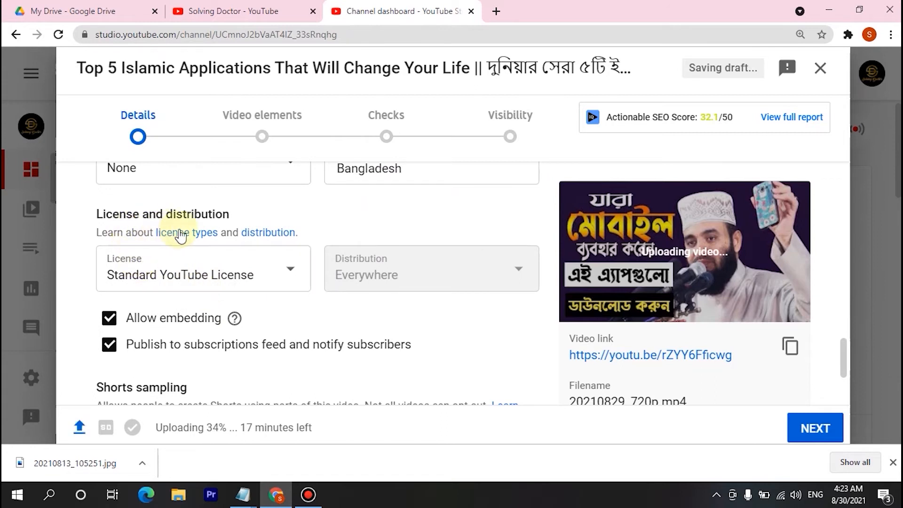
{"action": "left_click", "coordinate": [291, 277]}
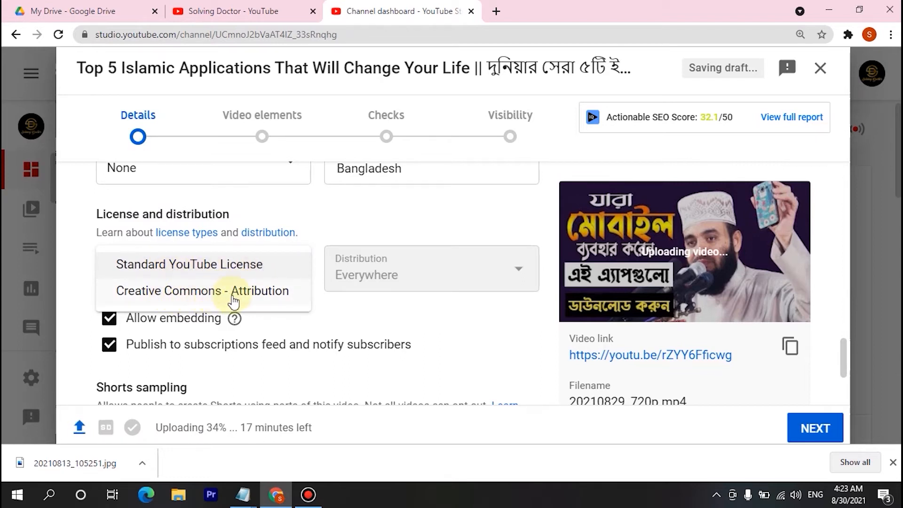
{"action": "left_click", "coordinate": [228, 274]}
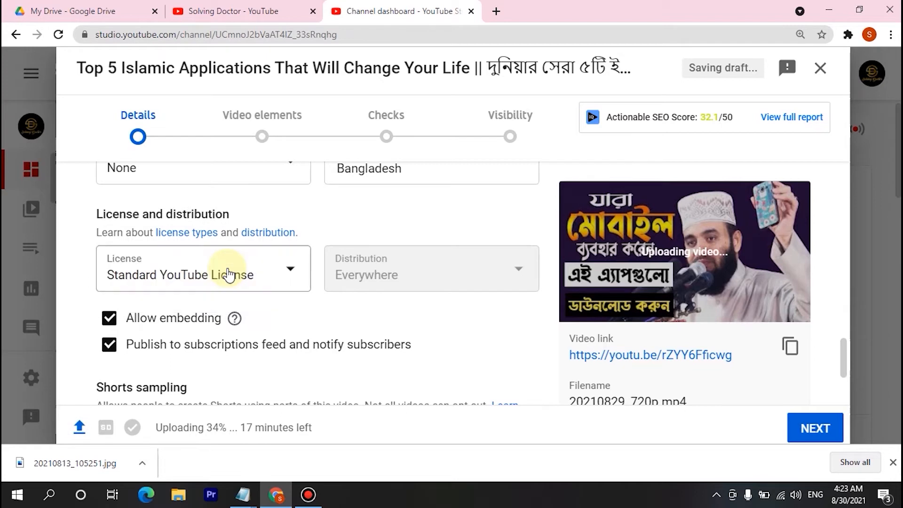
{"action": "left_click", "coordinate": [291, 272]}
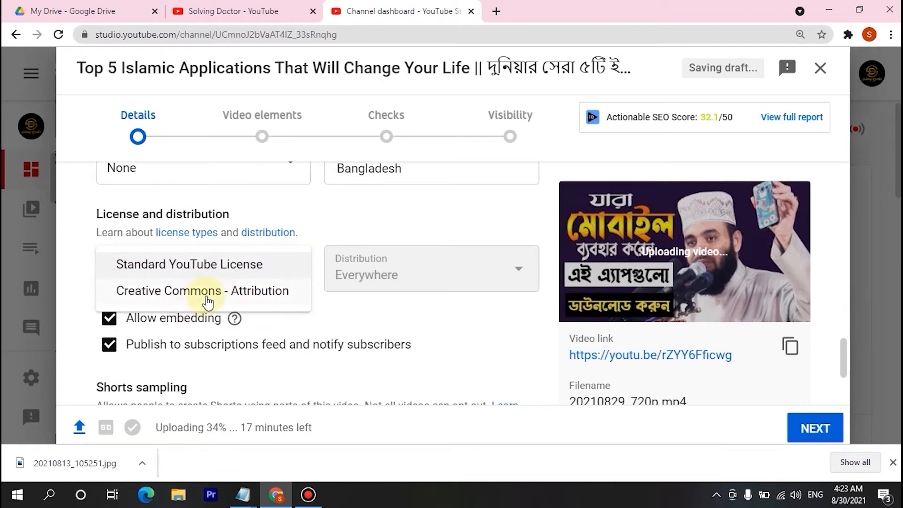
{"action": "left_click", "coordinate": [266, 272]}
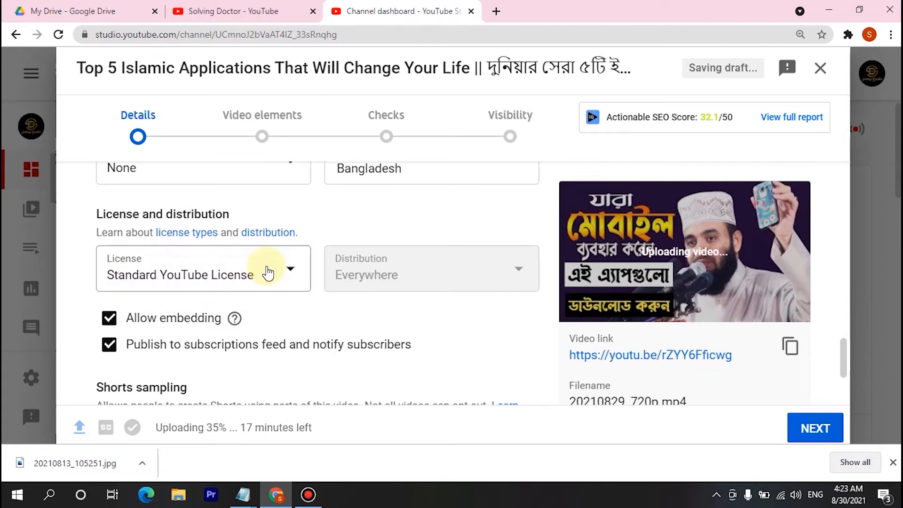
Disallow people from sampling this content for Shorts and allow it again
{"action": "scroll", "coordinate": [310, 276], "scroll_direction": "down", "scroll_amount": 1}
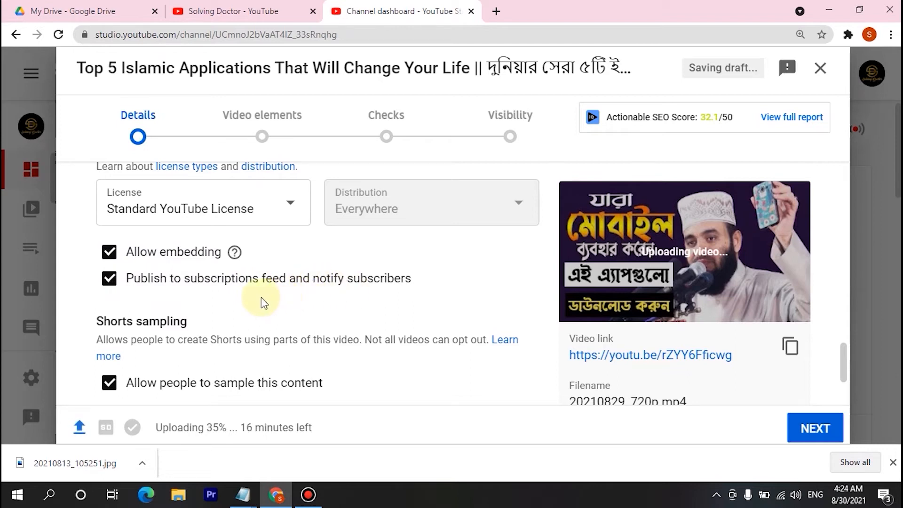
{"action": "scroll", "coordinate": [155, 273], "scroll_direction": "down", "scroll_amount": 1}
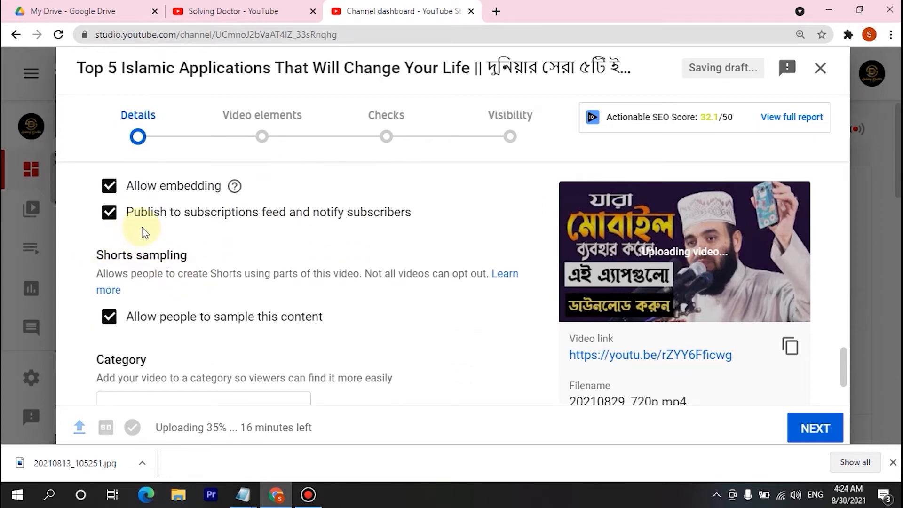
{"action": "scroll", "coordinate": [145, 231], "scroll_direction": "down", "scroll_amount": 1}
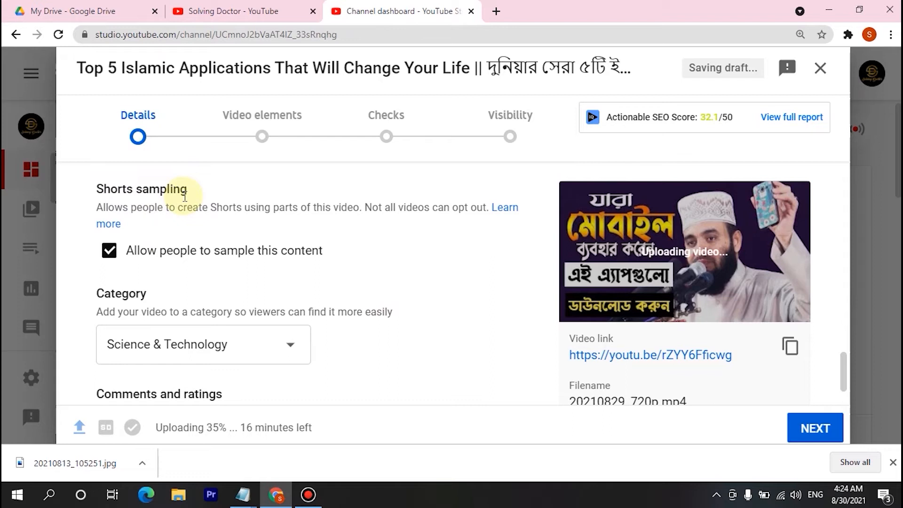
{"action": "scroll", "coordinate": [169, 232], "scroll_direction": "down", "scroll_amount": 1}
{"action": "scroll", "coordinate": [256, 257], "scroll_direction": "up", "scroll_amount": 1}
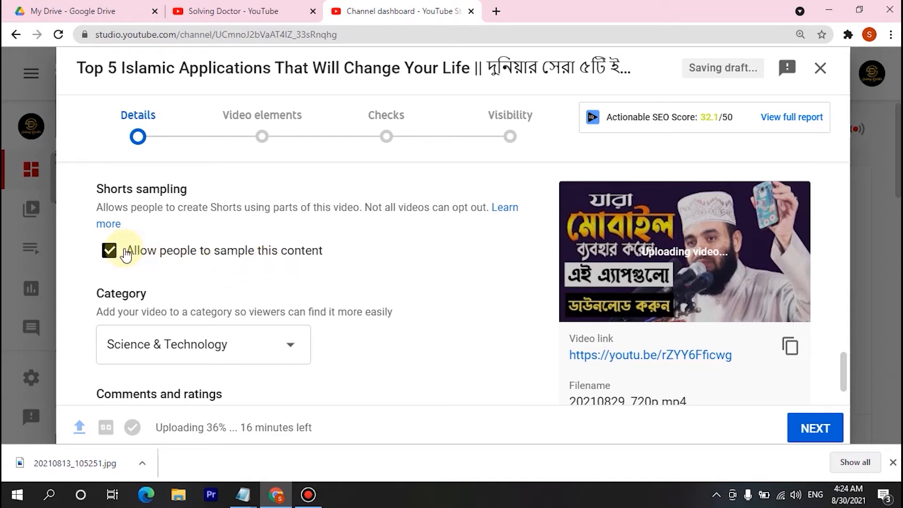
{"action": "left_click", "coordinate": [110, 252]}
{"action": "left_click", "coordinate": [110, 254]}
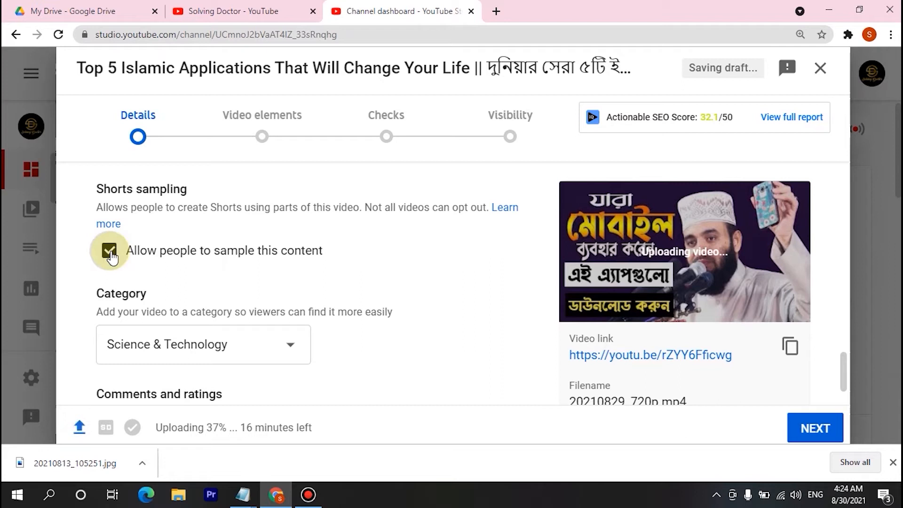
{"action": "left_click", "coordinate": [111, 254]}
{"action": "left_click", "coordinate": [111, 256]}
{"action": "scroll", "coordinate": [195, 252], "scroll_direction": "down", "scroll_amount": 2}
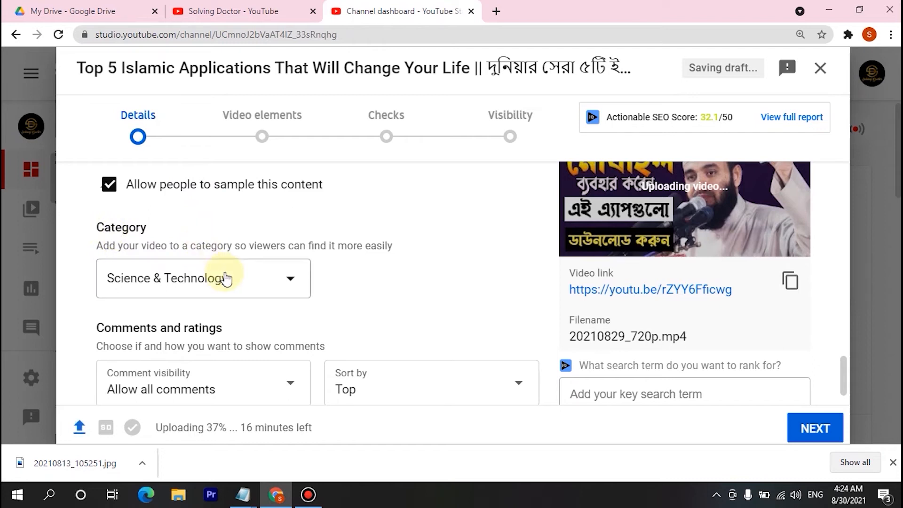
Look through the available video categories and keep Science & Technology selected
{"action": "left_click", "coordinate": [293, 283]}
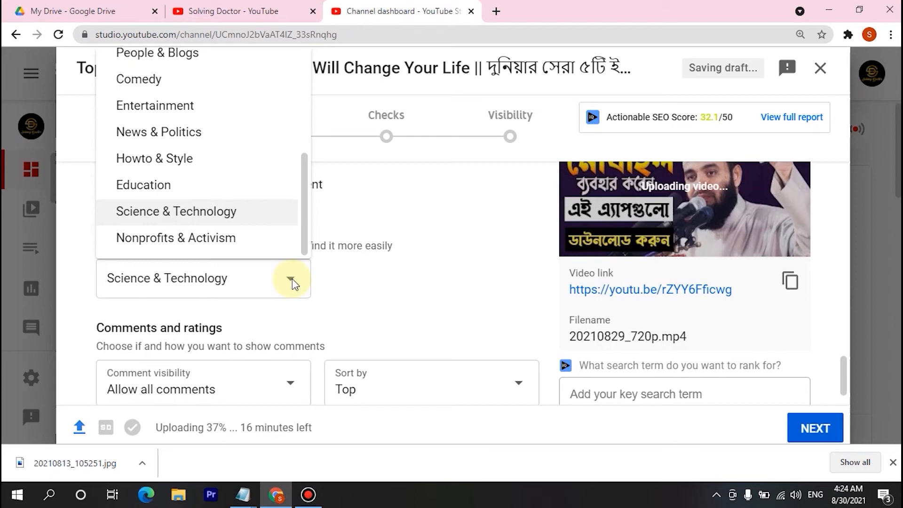
{"action": "scroll", "coordinate": [260, 213], "scroll_direction": "up", "scroll_amount": 3}
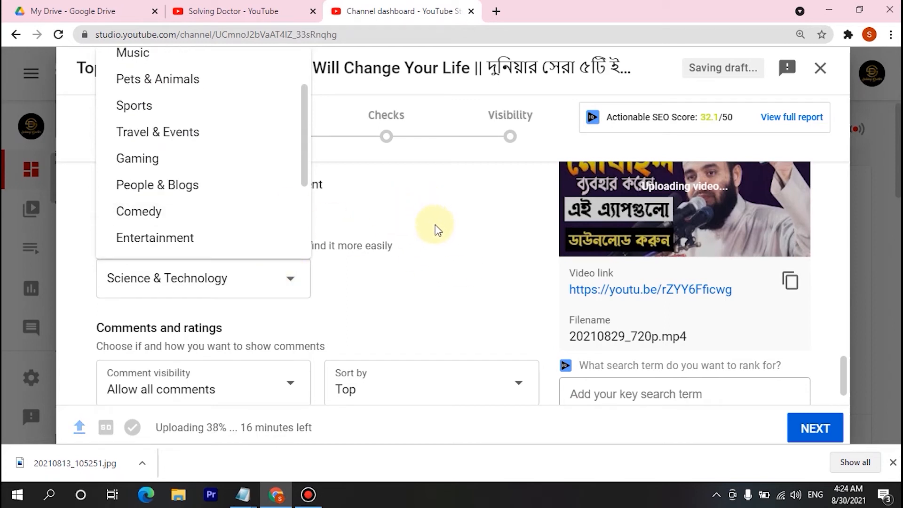
{"action": "left_click", "coordinate": [450, 236]}
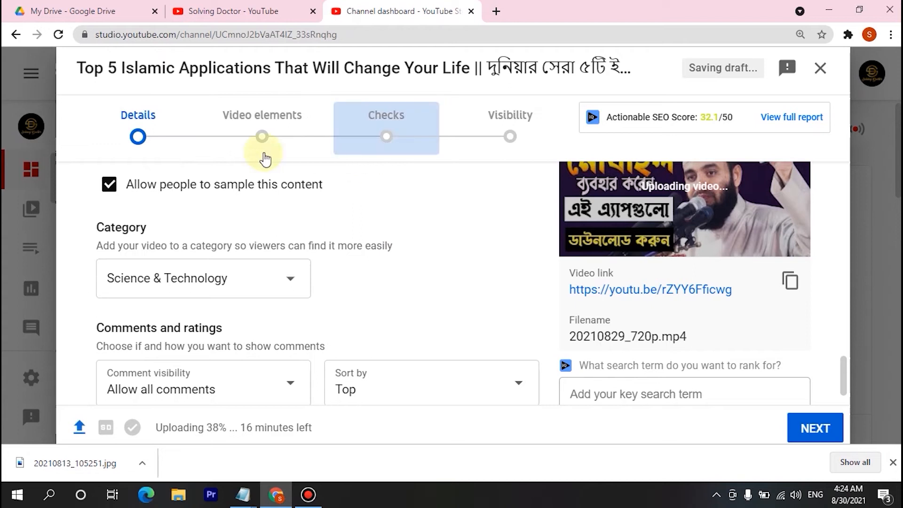
{"action": "left_click", "coordinate": [295, 283]}
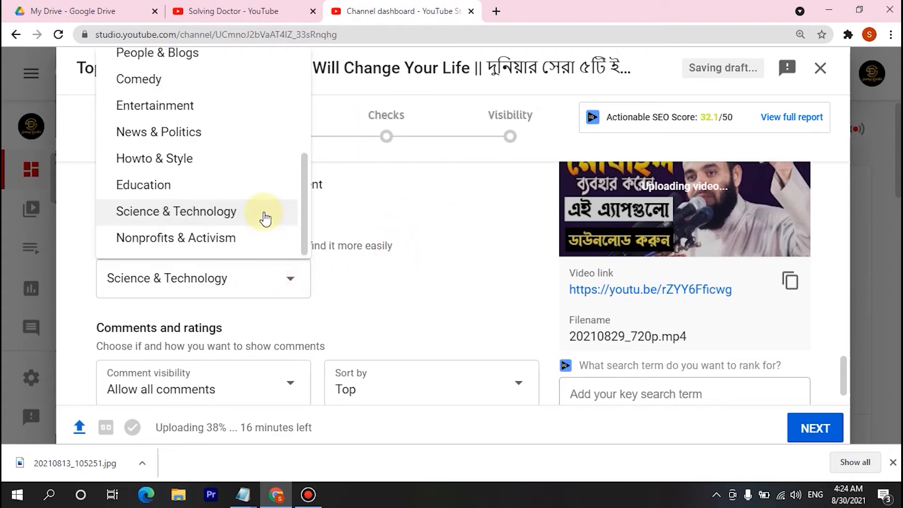
{"action": "scroll", "coordinate": [224, 181], "scroll_direction": "up", "scroll_amount": 3}
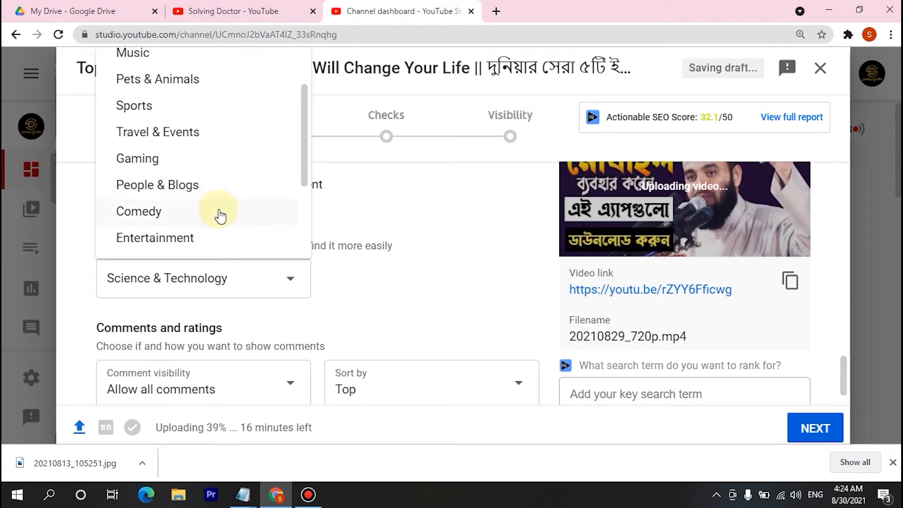
{"action": "scroll", "coordinate": [224, 213], "scroll_direction": "down", "scroll_amount": 3}
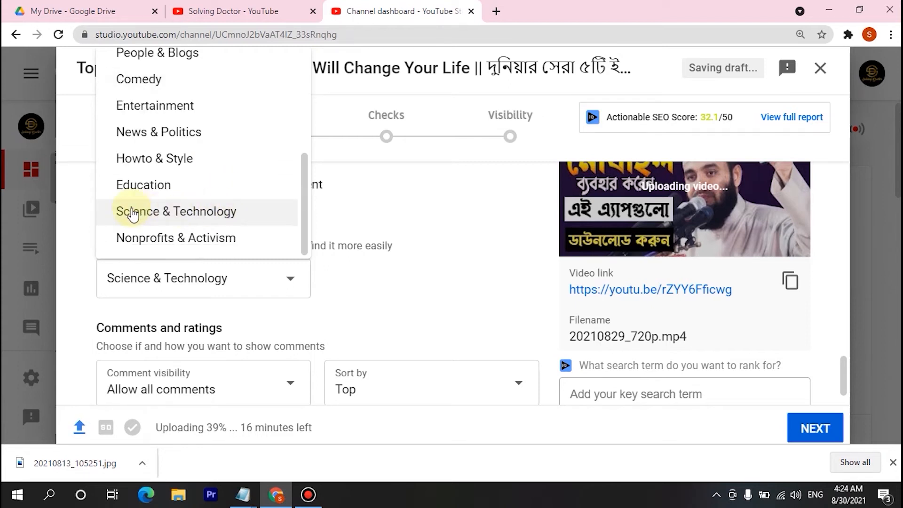
{"action": "left_click", "coordinate": [182, 214]}
{"action": "left_click", "coordinate": [292, 280]}
{"action": "scroll", "coordinate": [181, 186], "scroll_direction": "up", "scroll_amount": 2}
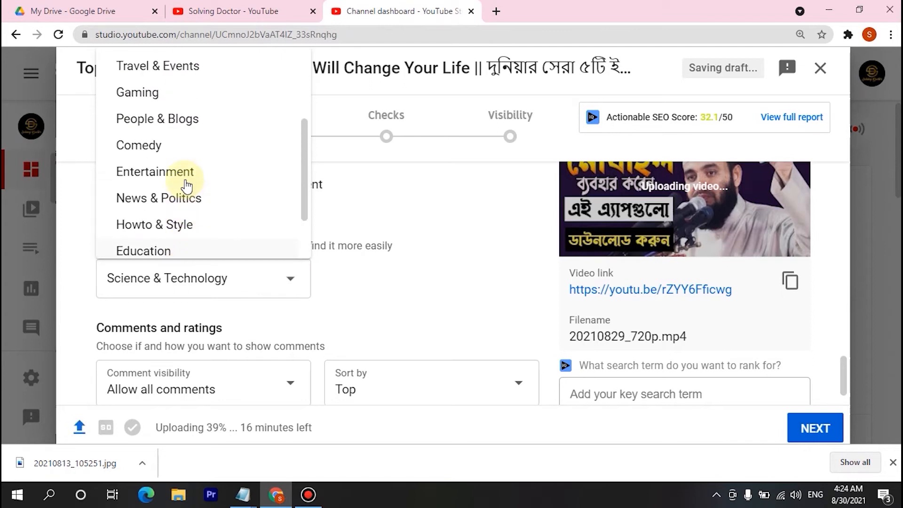
{"action": "scroll", "coordinate": [185, 164], "scroll_direction": "up", "scroll_amount": 2}
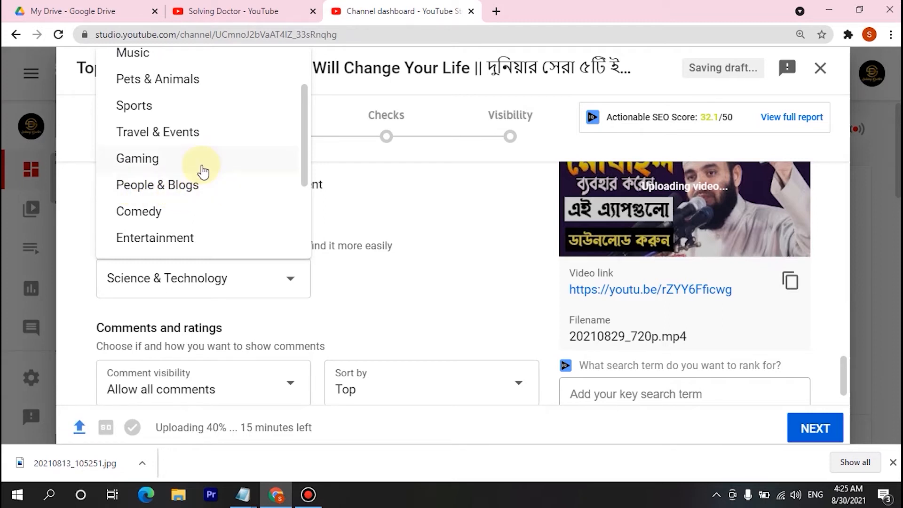
{"action": "scroll", "coordinate": [172, 147], "scroll_direction": "up", "scroll_amount": 2}
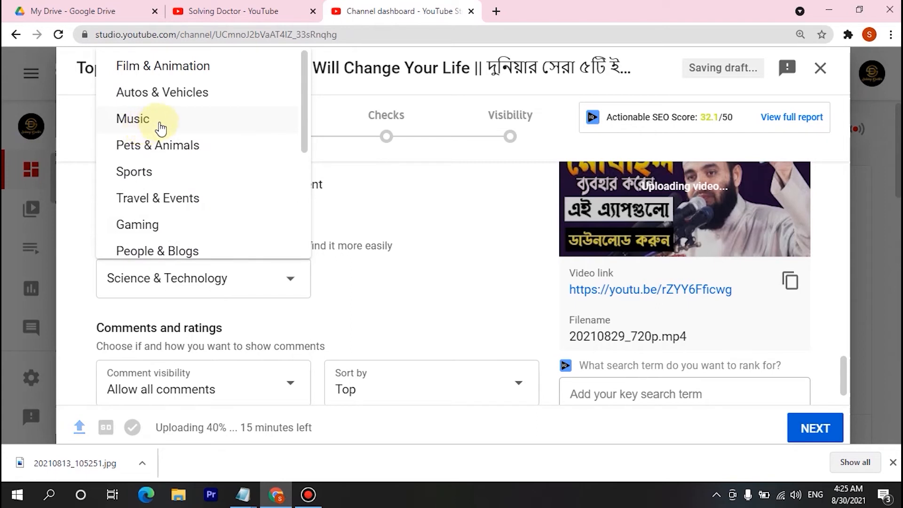
{"action": "scroll", "coordinate": [184, 123], "scroll_direction": "down", "scroll_amount": 3}
{"action": "scroll", "coordinate": [188, 134], "scroll_direction": "down", "scroll_amount": 2}
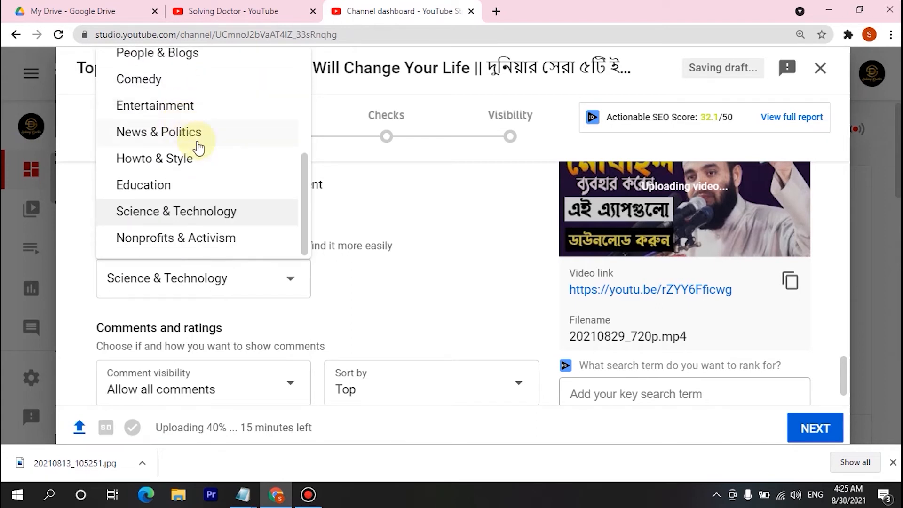
{"action": "left_click", "coordinate": [227, 214]}
Hold potentially inappropriate comments for review with the like and dislike counts still shown, and continue to the Video elements stage
{"action": "scroll", "coordinate": [301, 259], "scroll_direction": "down", "scroll_amount": 2}
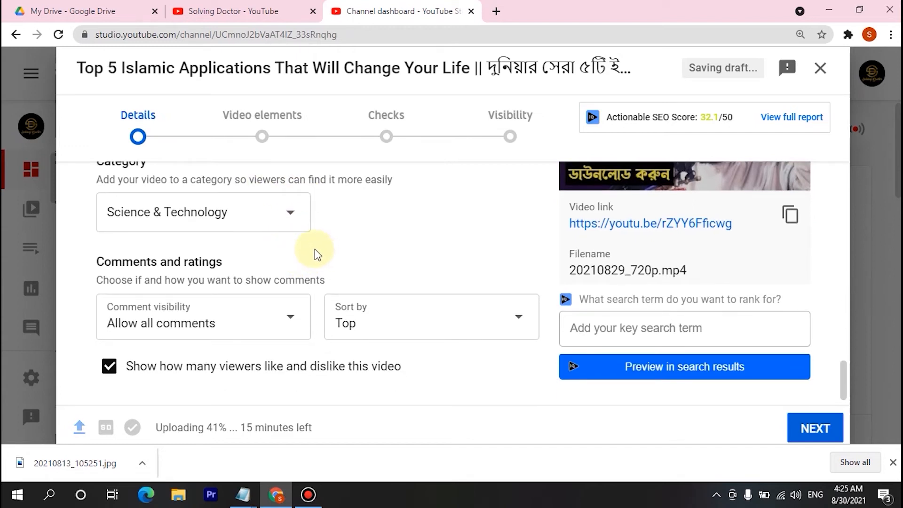
{"action": "scroll", "coordinate": [316, 252], "scroll_direction": "down", "scroll_amount": 1}
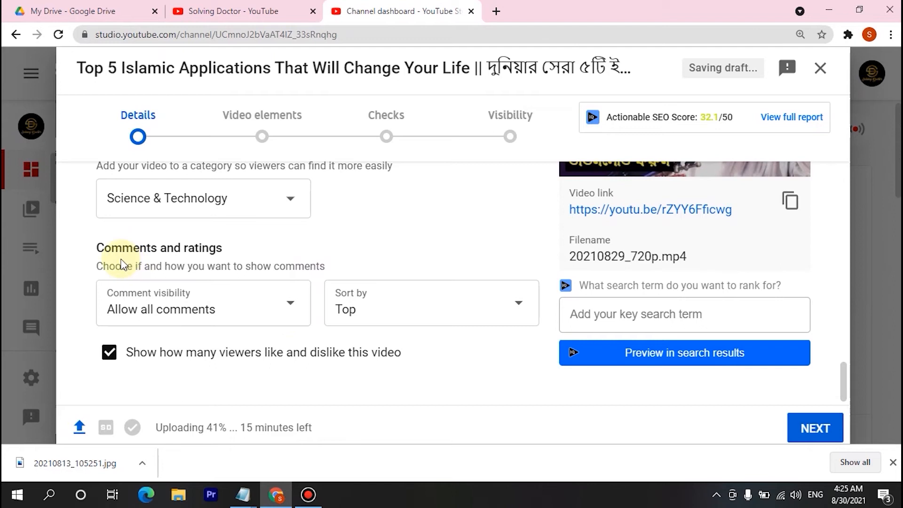
{"action": "left_click", "coordinate": [291, 309]}
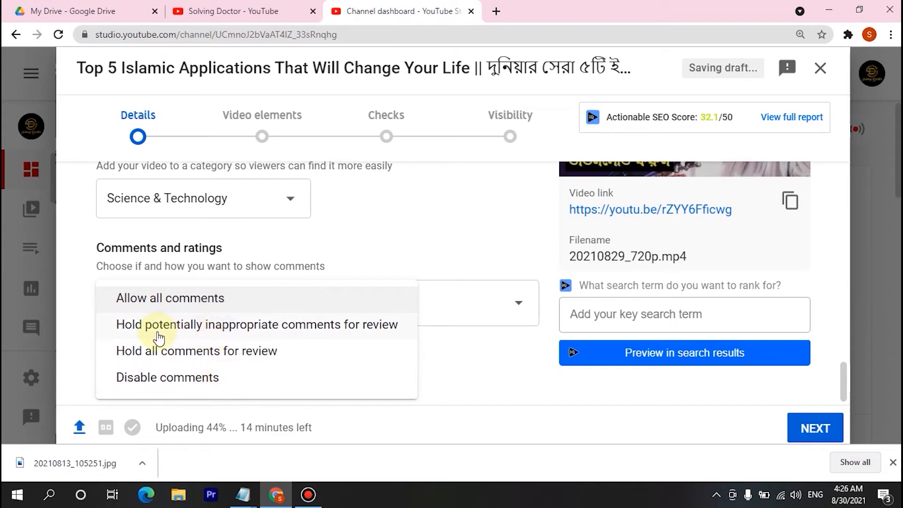
{"action": "left_click", "coordinate": [204, 335]}
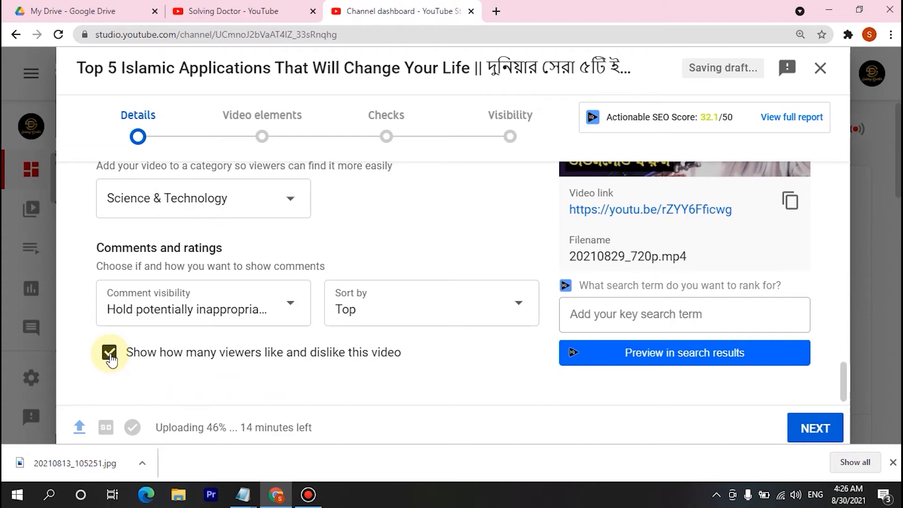
{"action": "left_click", "coordinate": [110, 354]}
{"action": "left_click", "coordinate": [110, 356]}
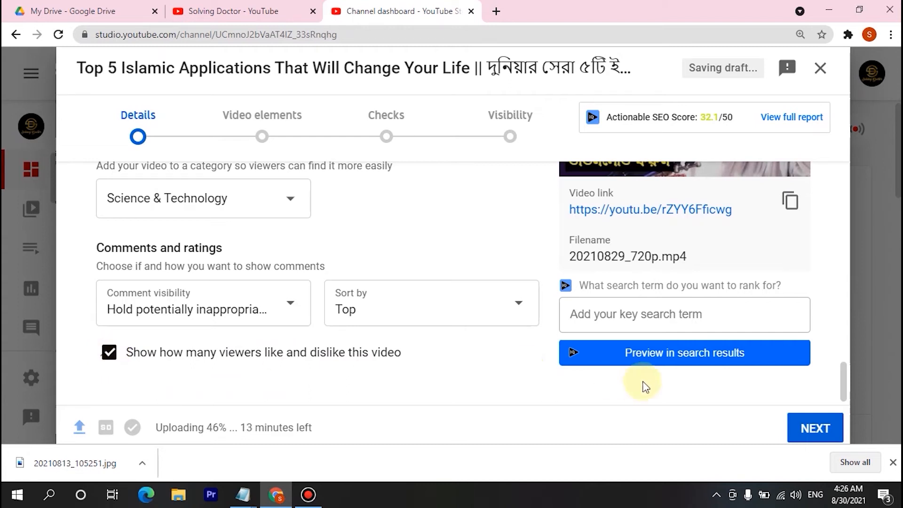
{"action": "left_click", "coordinate": [803, 433]}
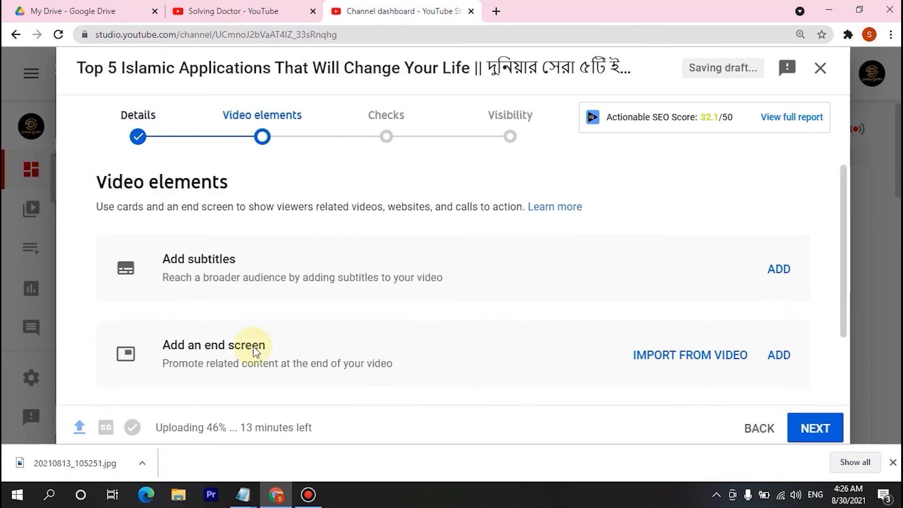
{"action": "scroll", "coordinate": [237, 283], "scroll_direction": "down", "scroll_amount": 1}
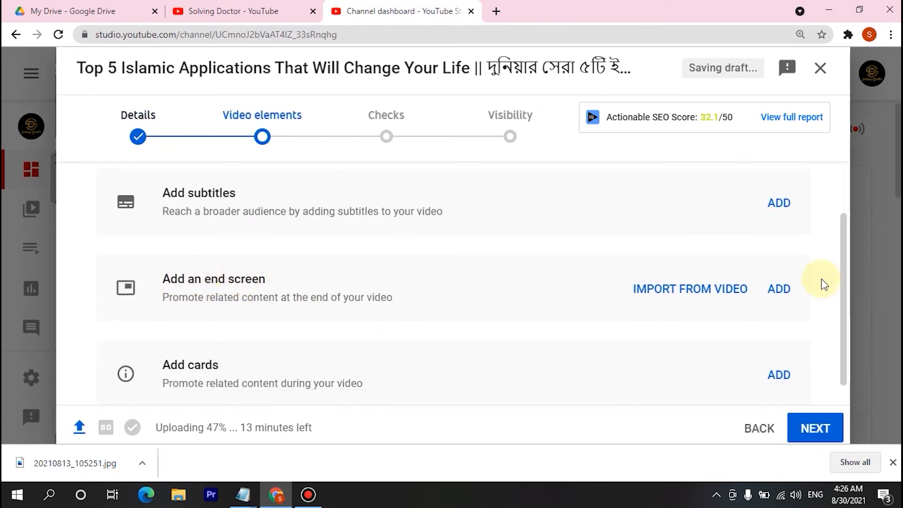
View the end screen of the older Filmora 9 editing tutorial among the channel's videos and return to the upload
{"action": "left_click", "coordinate": [259, 11]}
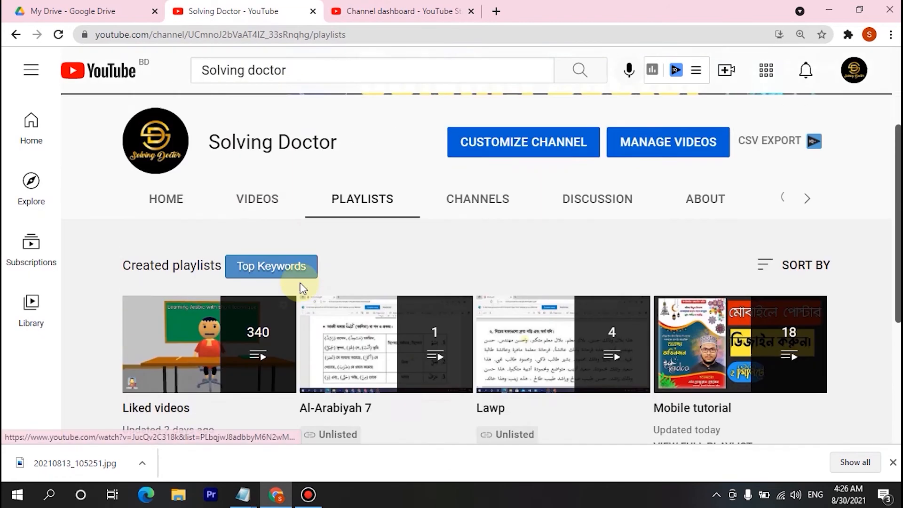
{"action": "scroll", "coordinate": [301, 288], "scroll_direction": "up", "scroll_amount": 1}
{"action": "left_click", "coordinate": [255, 236]}
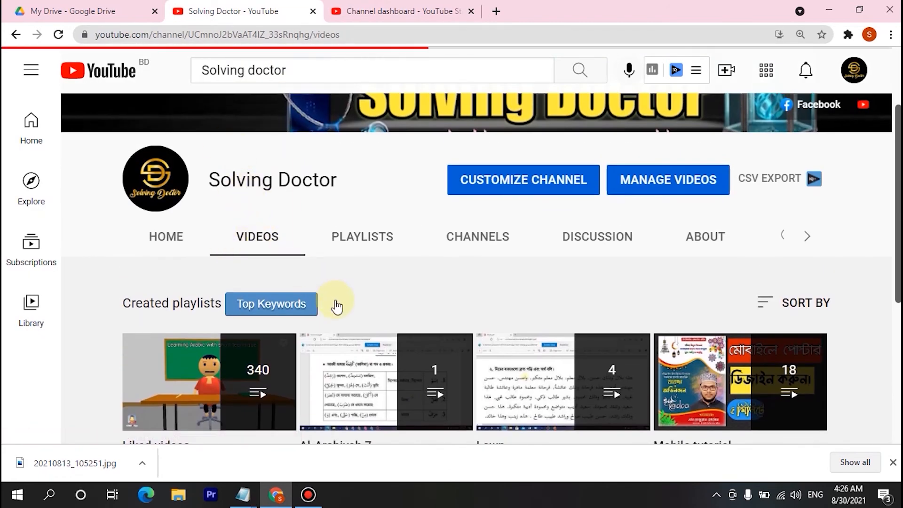
{"action": "scroll", "coordinate": [336, 303], "scroll_direction": "down", "scroll_amount": 10}
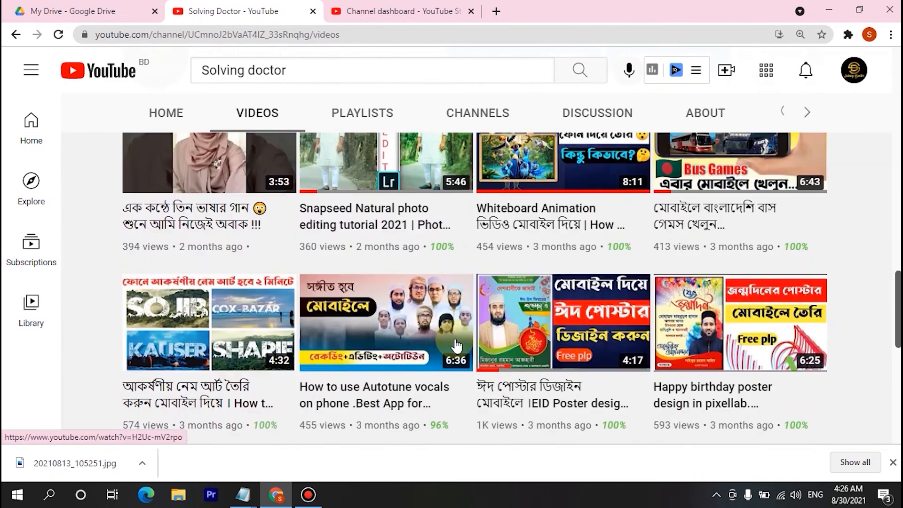
{"action": "scroll", "coordinate": [470, 339], "scroll_direction": "down", "scroll_amount": 4}
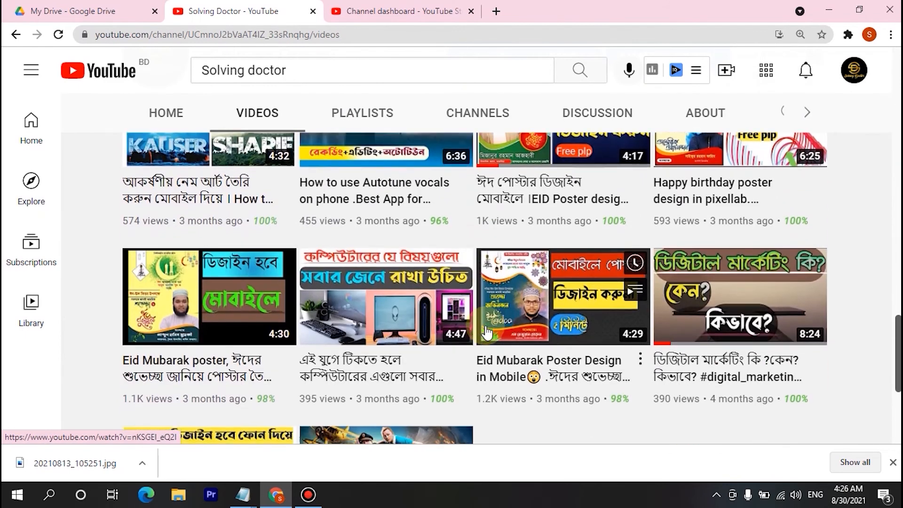
{"action": "scroll", "coordinate": [487, 333], "scroll_direction": "down", "scroll_amount": 4}
{"action": "left_click", "coordinate": [342, 332]}
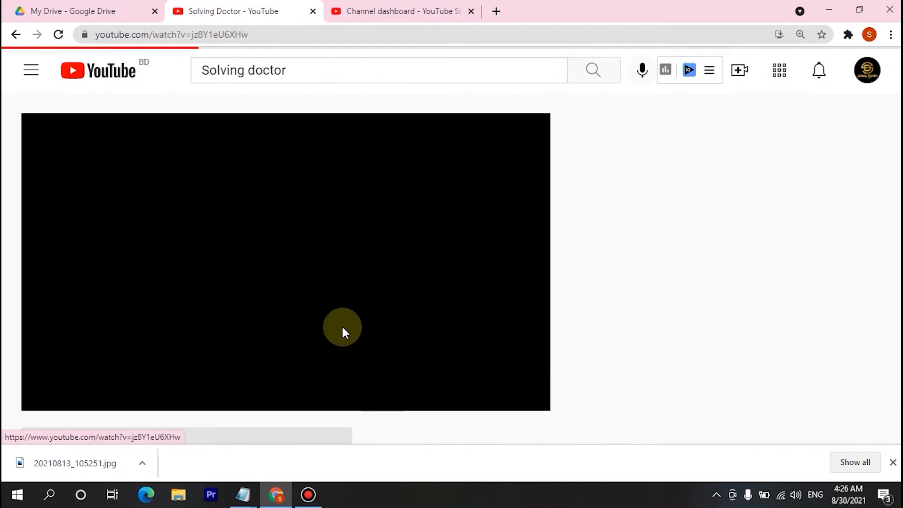
{"action": "left_click", "coordinate": [51, 394]}
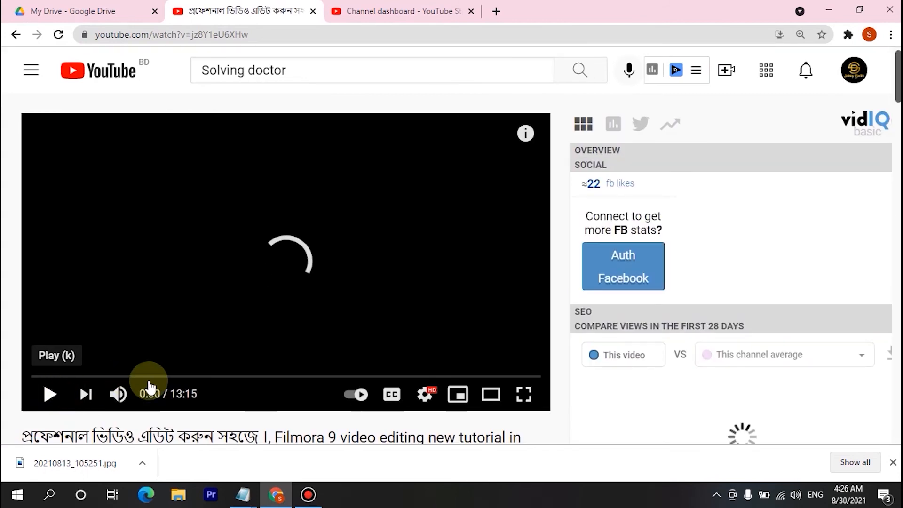
{"action": "left_click_drag", "start_coordinate": [246, 379], "coordinate": [530, 377]}
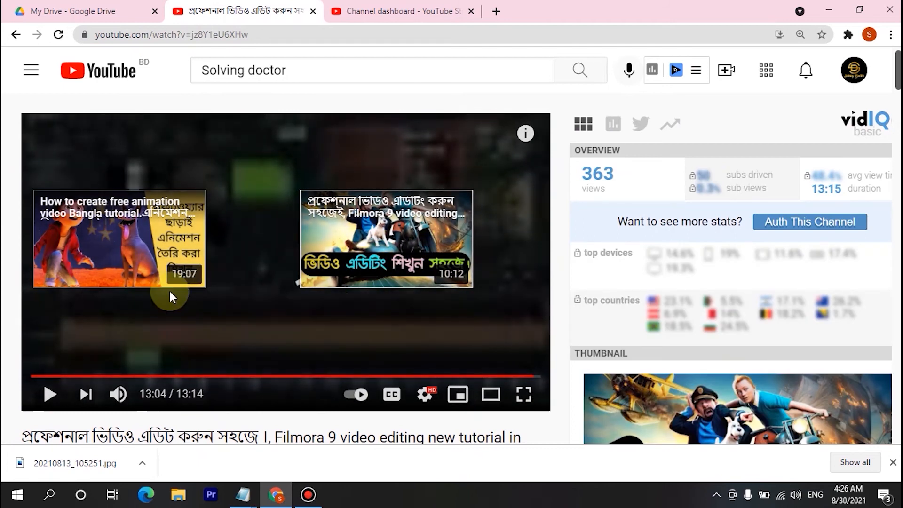
{"action": "left_click", "coordinate": [395, 11]}
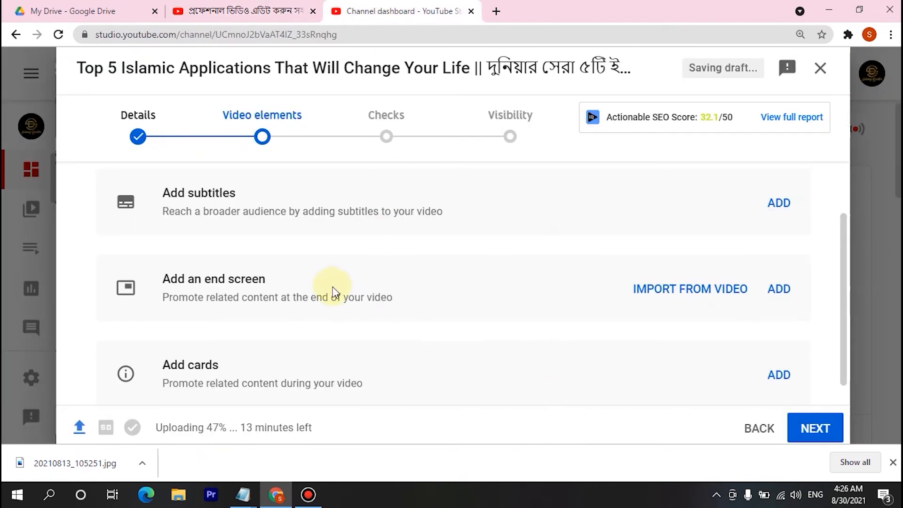
Add an end screen to the video by importing the two-video layout from the latest video
{"action": "left_click", "coordinate": [783, 292]}
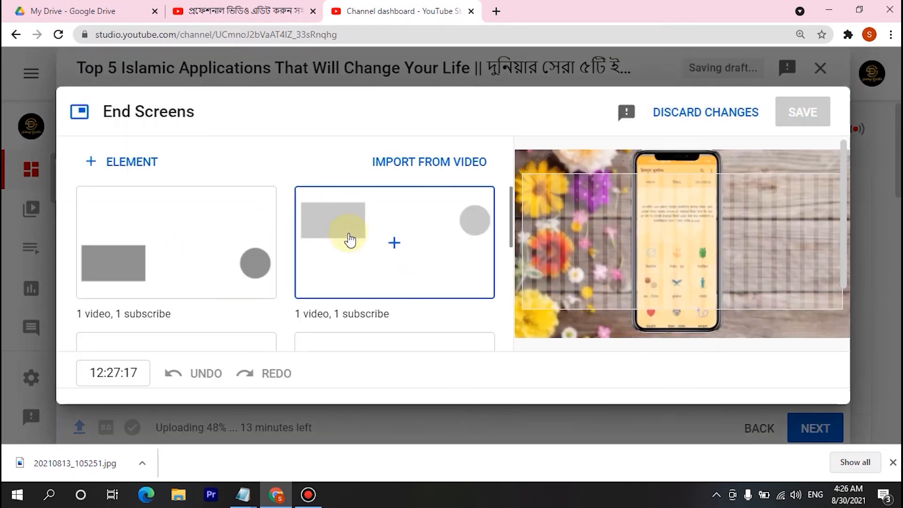
{"action": "scroll", "coordinate": [282, 264], "scroll_direction": "down", "scroll_amount": 5}
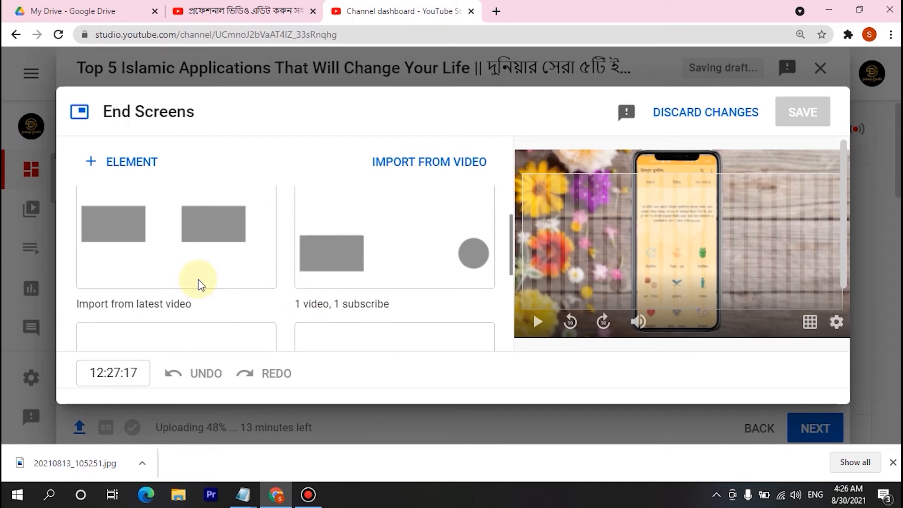
{"action": "left_click", "coordinate": [178, 232]}
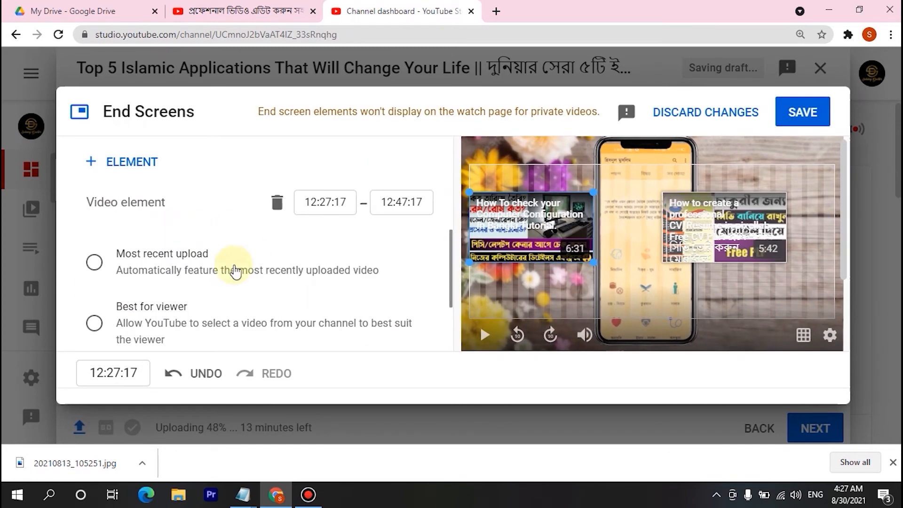
Replace the computer configuration video in the end screen's first element with the 15 August Poster Design Free Plp 2021 video
{"action": "scroll", "coordinate": [95, 306], "scroll_direction": "down", "scroll_amount": 2}
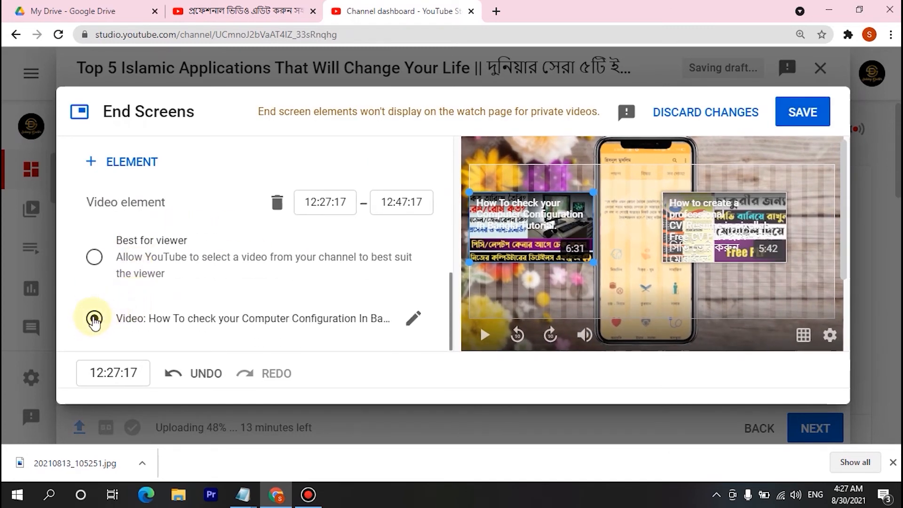
{"action": "left_click", "coordinate": [94, 320]}
{"action": "scroll", "coordinate": [555, 257], "scroll_direction": "down", "scroll_amount": 1}
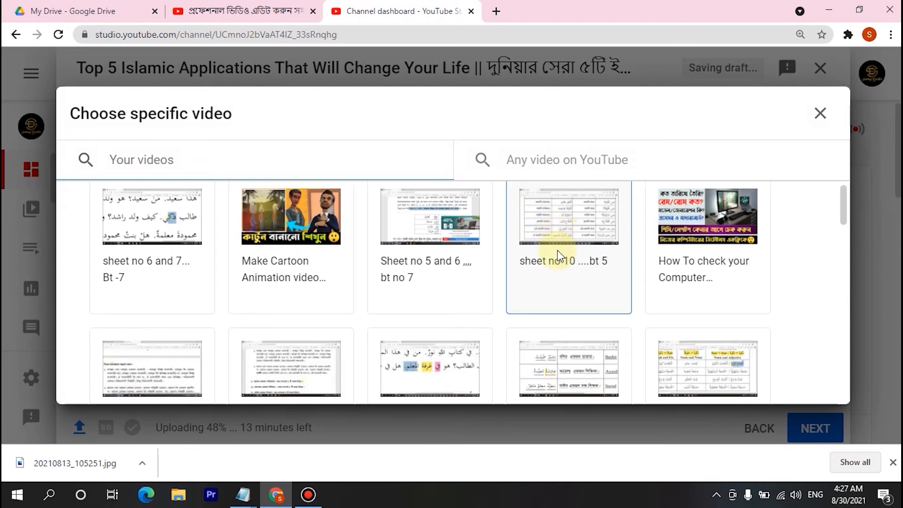
{"action": "scroll", "coordinate": [559, 254], "scroll_direction": "down", "scroll_amount": 4}
{"action": "scroll", "coordinate": [583, 289], "scroll_direction": "down", "scroll_amount": 2}
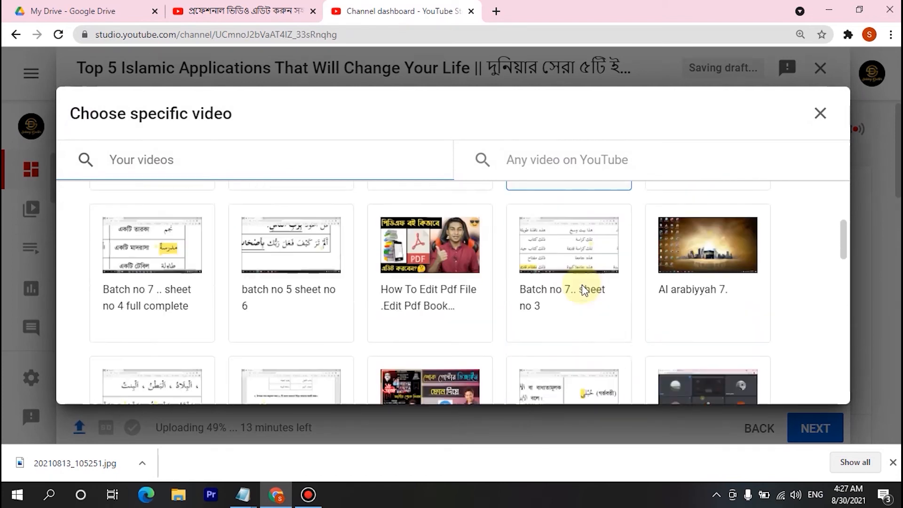
{"action": "scroll", "coordinate": [583, 289], "scroll_direction": "down", "scroll_amount": 3}
{"action": "left_click", "coordinate": [430, 256]}
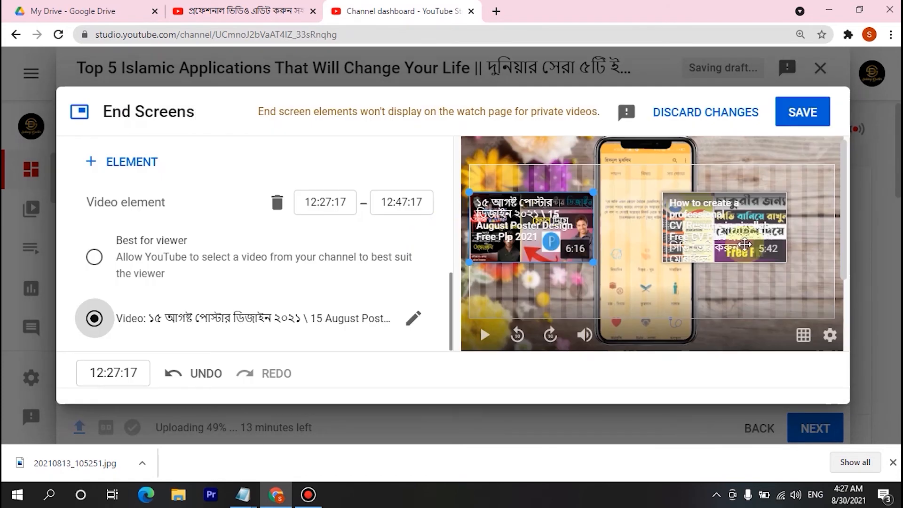
Trim both end screen video elements on the timeline so they start at about 12:29
{"action": "left_click", "coordinate": [699, 235]}
{"action": "scroll", "coordinate": [646, 238], "scroll_direction": "down", "scroll_amount": 2}
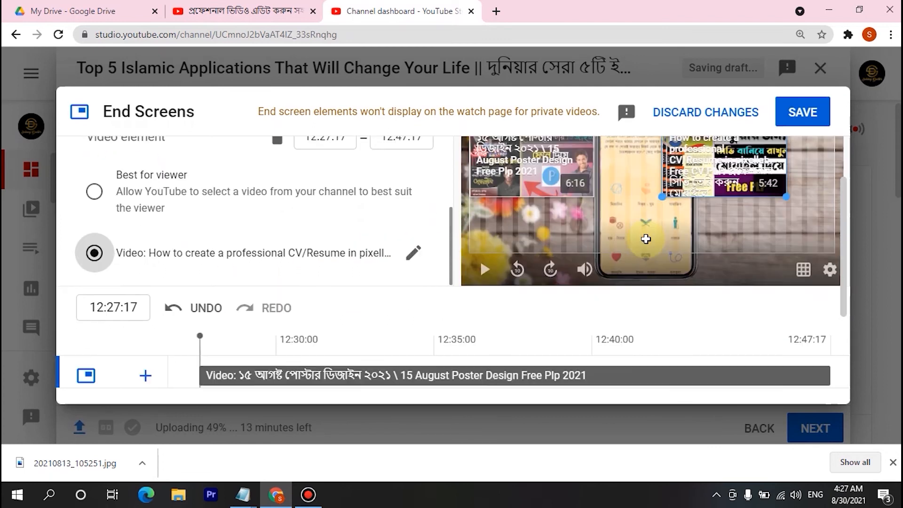
{"action": "scroll", "coordinate": [602, 256], "scroll_direction": "down", "scroll_amount": 3}
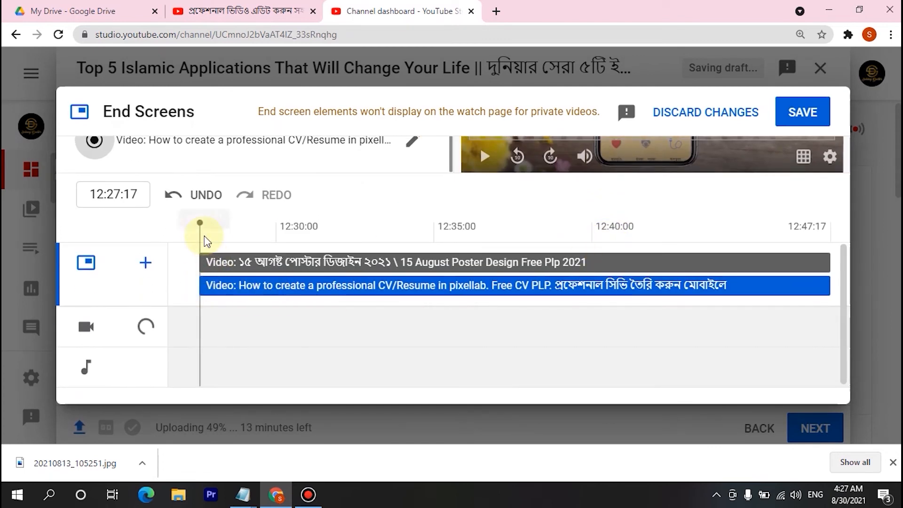
{"action": "left_click_drag", "start_coordinate": [198, 233], "coordinate": [510, 276]}
{"action": "left_click_drag", "start_coordinate": [424, 274], "coordinate": [265, 262]}
{"action": "left_click_drag", "start_coordinate": [202, 287], "coordinate": [261, 286]}
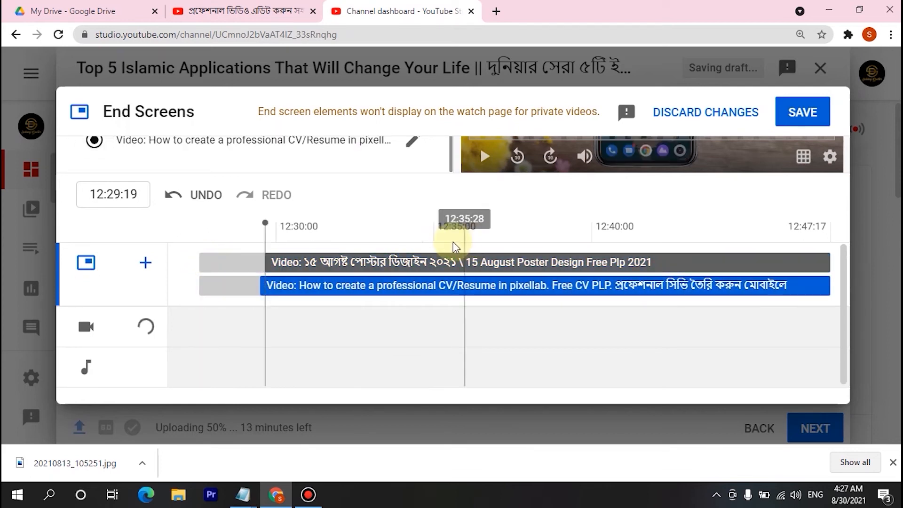
Save the video's end screen
{"action": "left_click", "coordinate": [812, 119]}
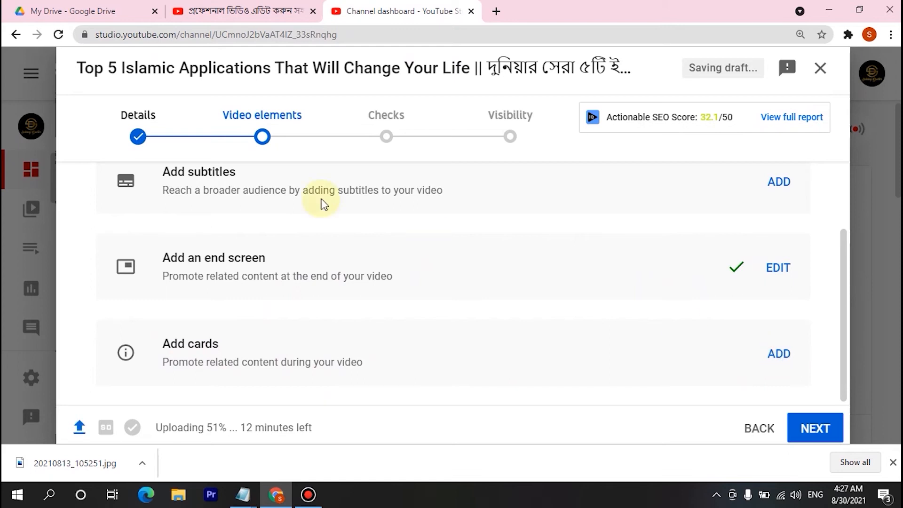
View the info card partway through the Filmora 9 editing tutorial on YouTube and return to the upload
{"action": "left_click", "coordinate": [244, 12]}
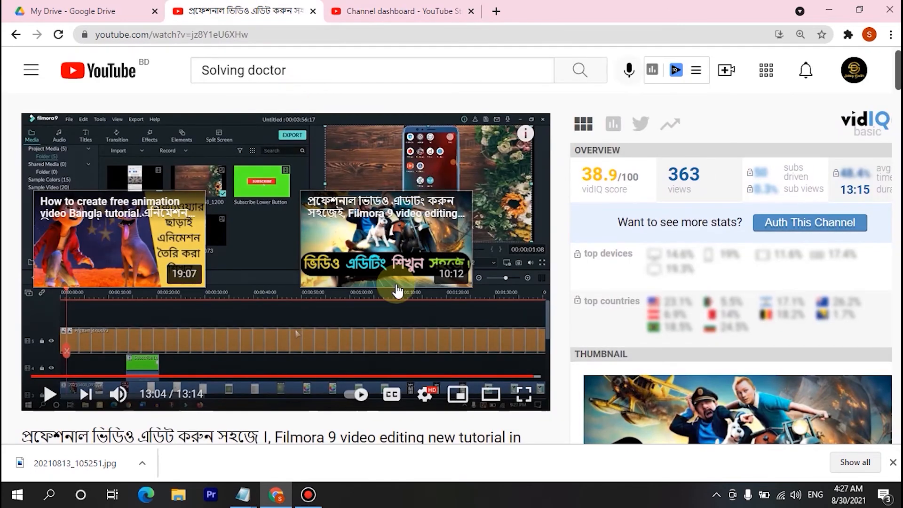
{"action": "left_click", "coordinate": [333, 375]}
{"action": "left_click_drag", "start_coordinate": [334, 375], "coordinate": [299, 375]}
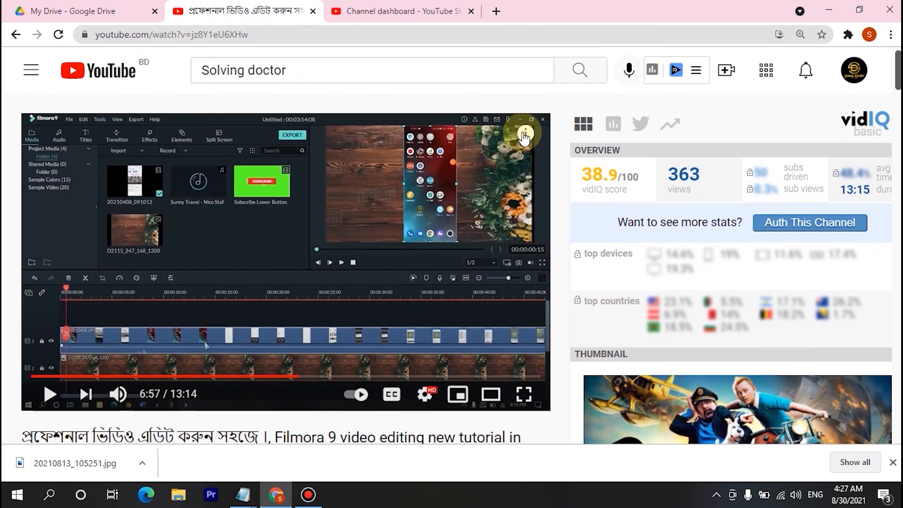
{"action": "left_click", "coordinate": [525, 137]}
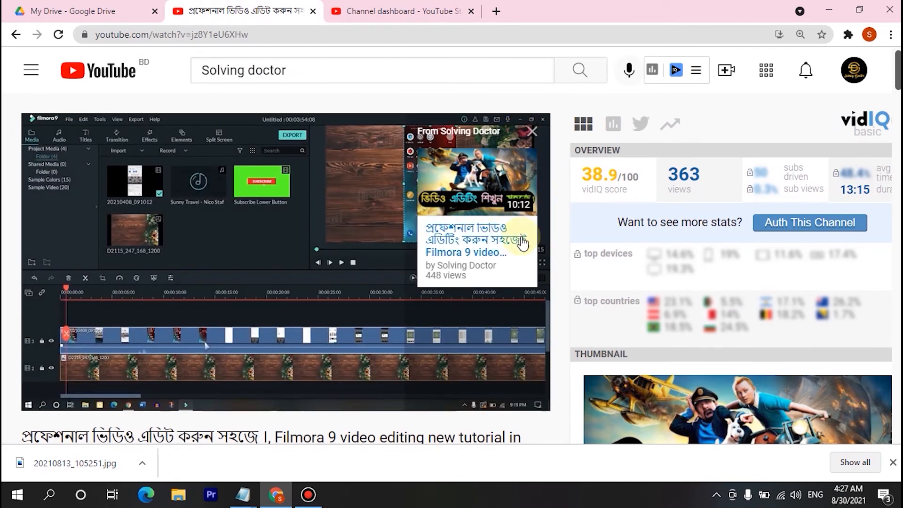
{"action": "left_click", "coordinate": [532, 133]}
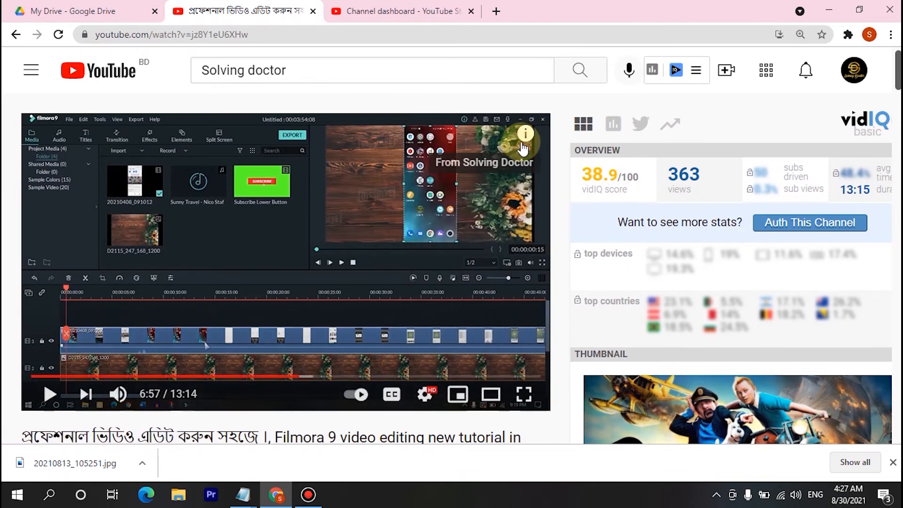
{"action": "left_click", "coordinate": [433, 19]}
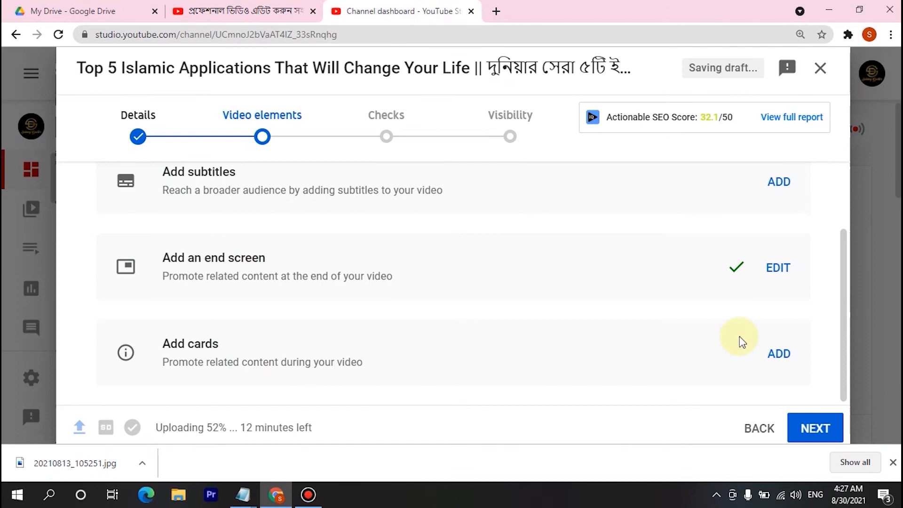
Add a video card linking to the channel's Make Cartoon Animation video using Plotagon
{"action": "left_click", "coordinate": [776, 355]}
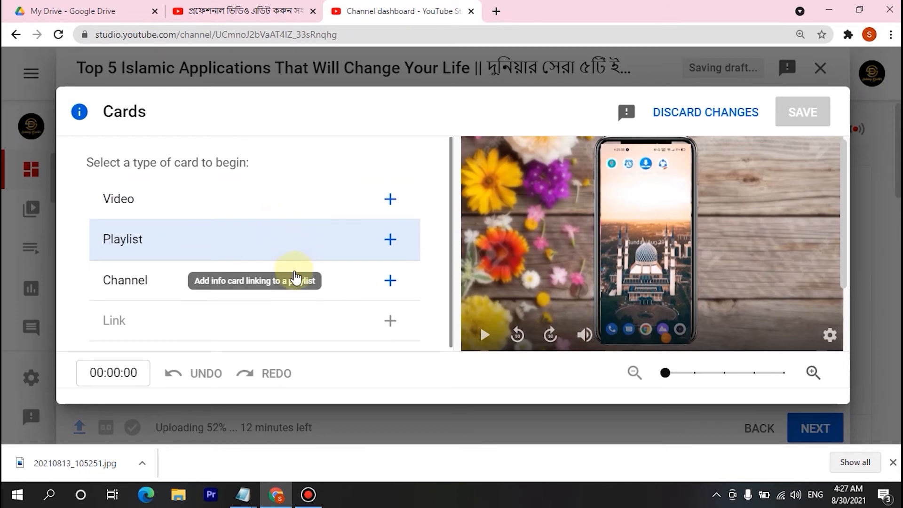
{"action": "left_click", "coordinate": [389, 199]}
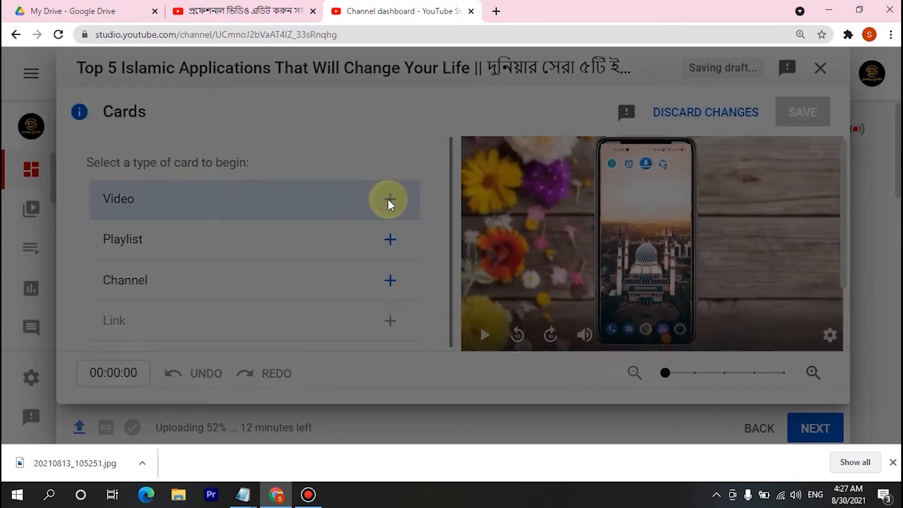
{"action": "scroll", "coordinate": [348, 253], "scroll_direction": "down", "scroll_amount": 5}
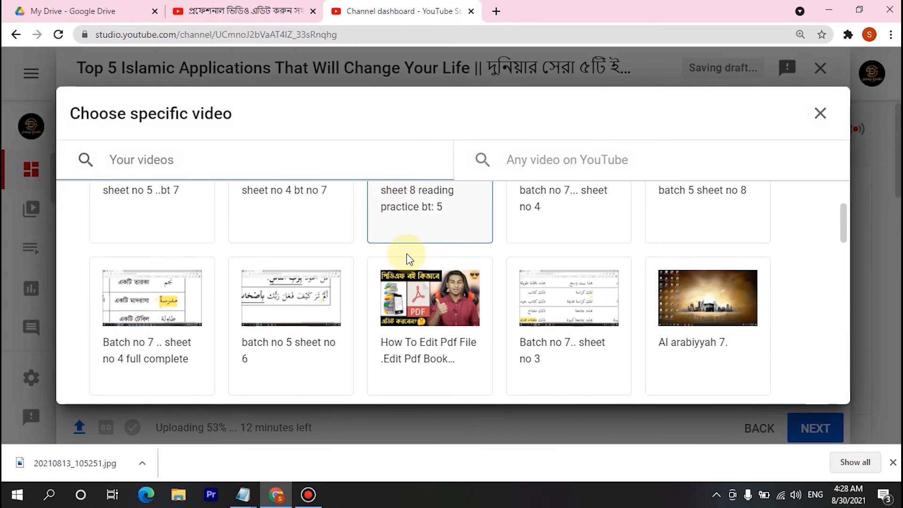
{"action": "scroll", "coordinate": [409, 262], "scroll_direction": "up", "scroll_amount": 5}
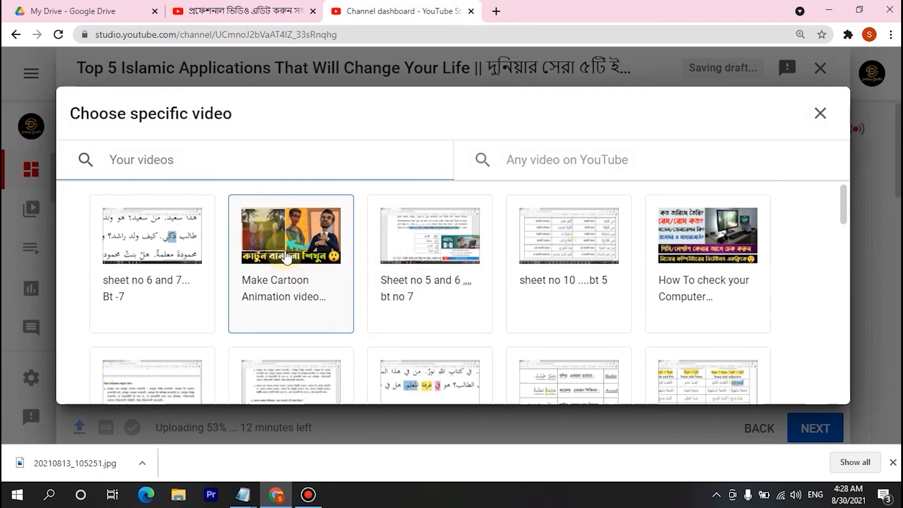
{"action": "left_click", "coordinate": [287, 258]}
{"action": "scroll", "coordinate": [529, 283], "scroll_direction": "down", "scroll_amount": 3}
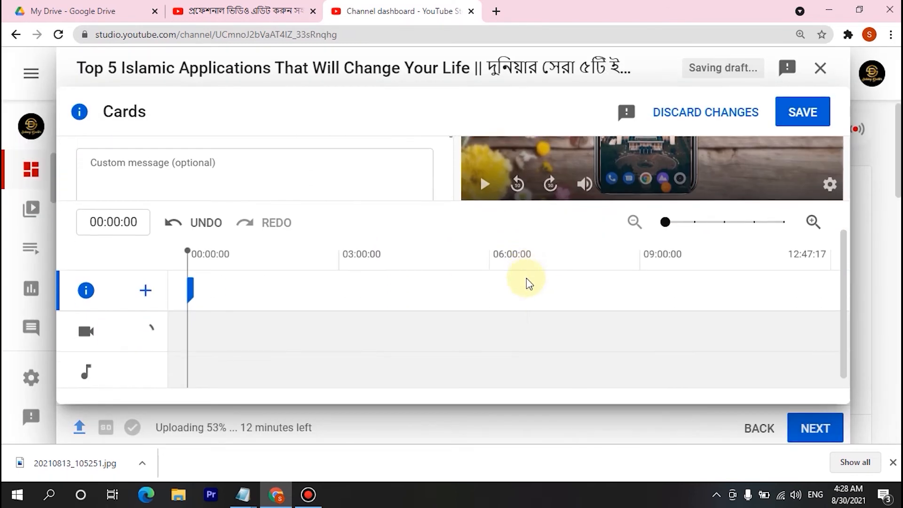
Move the video card on the timeline to about 05:33 and save the cards
{"action": "left_click_drag", "start_coordinate": [189, 283], "coordinate": [470, 284]}
{"action": "scroll", "coordinate": [701, 258], "scroll_direction": "up", "scroll_amount": 3}
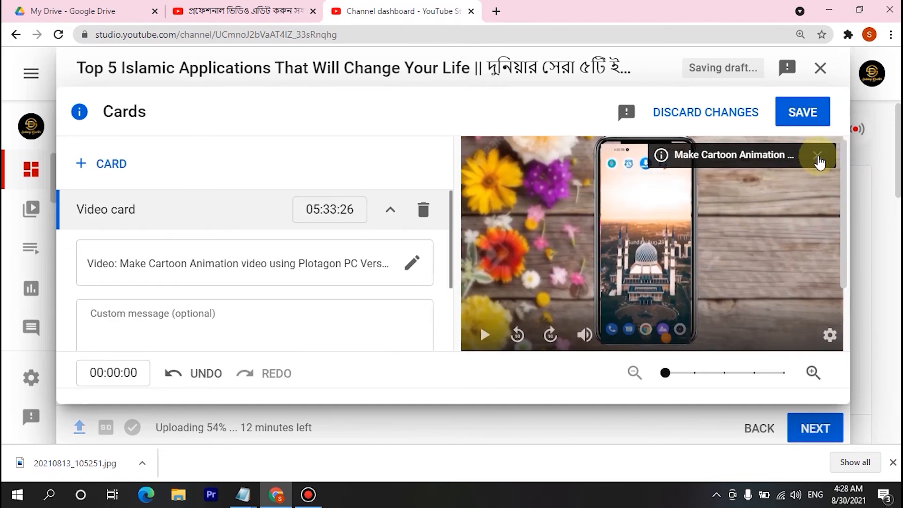
{"action": "scroll", "coordinate": [779, 141], "scroll_direction": "down", "scroll_amount": 3}
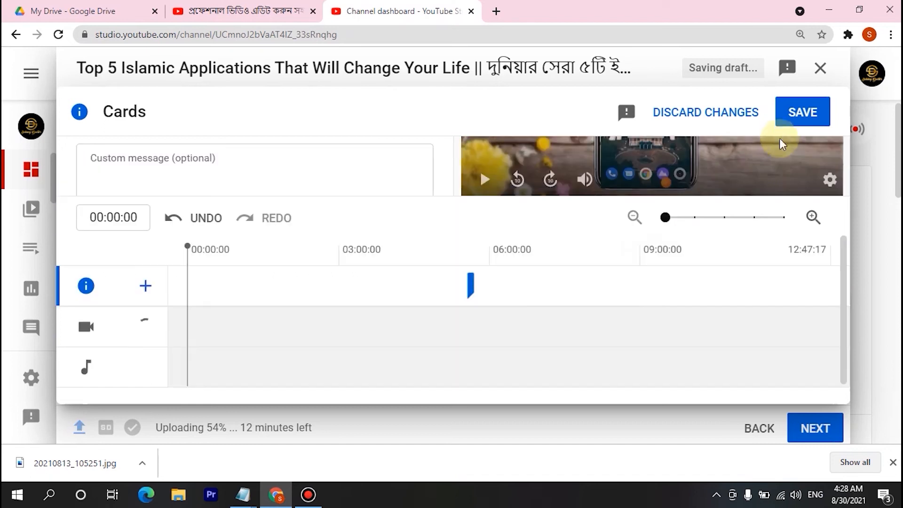
{"action": "left_click", "coordinate": [794, 114]}
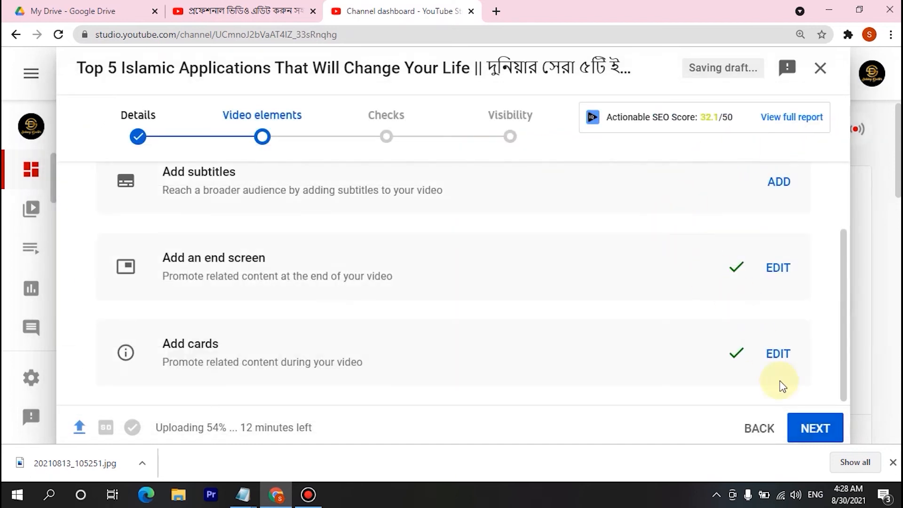
Continue to the upload's checks stage and review the copyright check information
{"action": "left_click", "coordinate": [808, 430]}
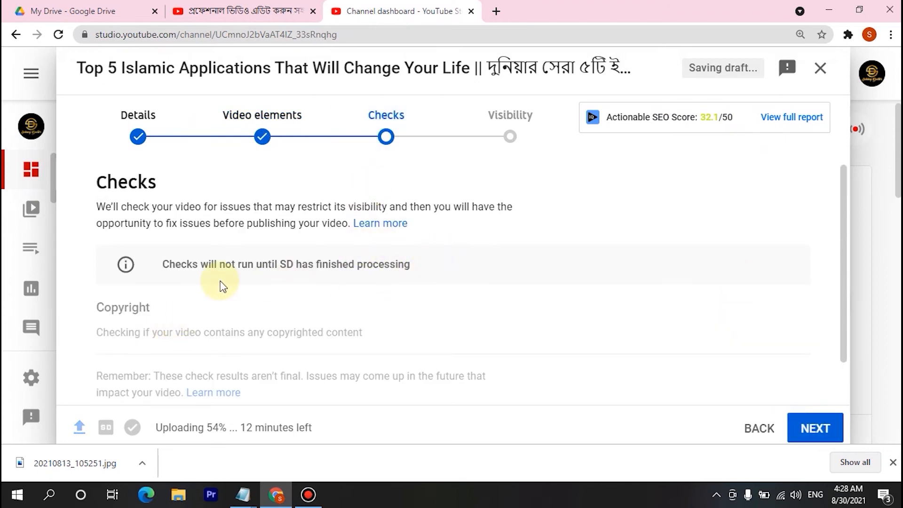
{"action": "scroll", "coordinate": [223, 286], "scroll_direction": "down", "scroll_amount": 1}
{"action": "left_click", "coordinate": [381, 133]}
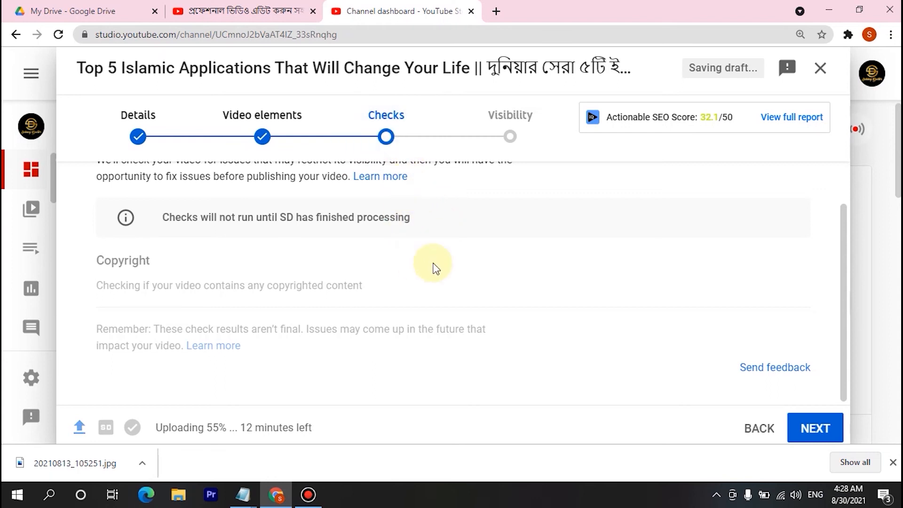
{"action": "scroll", "coordinate": [383, 278], "scroll_direction": "up", "scroll_amount": 1}
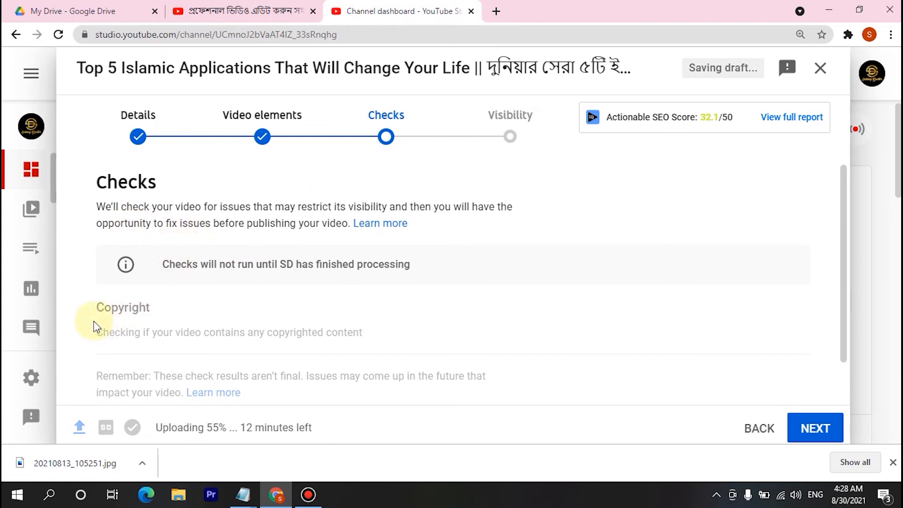
{"action": "scroll", "coordinate": [242, 314], "scroll_direction": "down", "scroll_amount": 1}
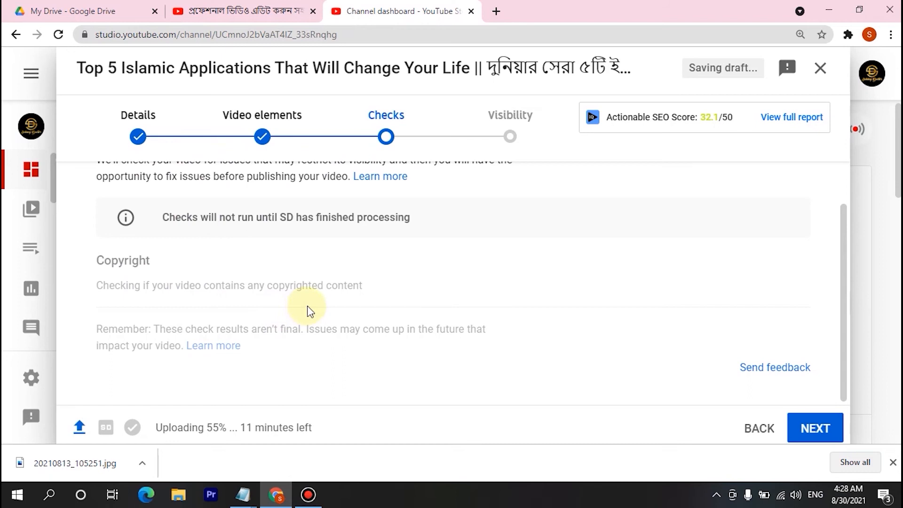
Open the upload's visibility stage and set the video to Unlisted
{"action": "left_click", "coordinate": [515, 139]}
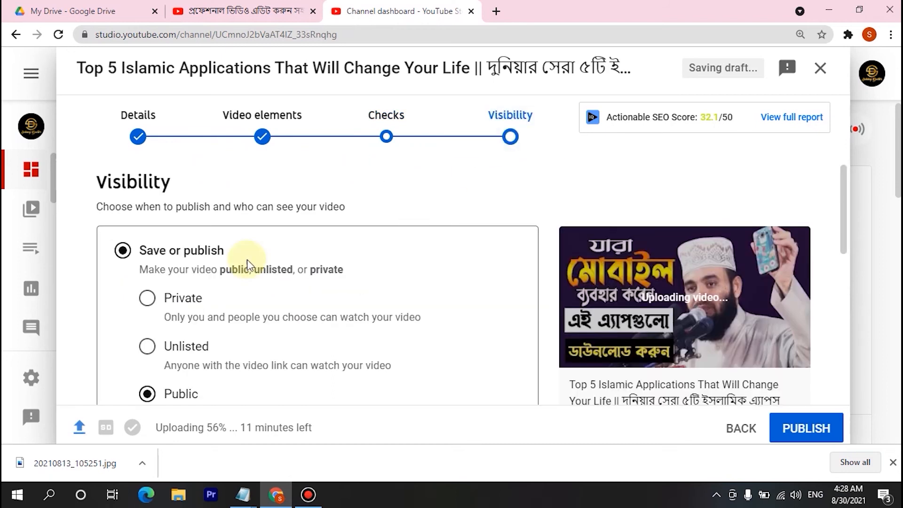
{"action": "scroll", "coordinate": [180, 288], "scroll_direction": "down", "scroll_amount": 2}
{"action": "scroll", "coordinate": [173, 282], "scroll_direction": "up", "scroll_amount": 1}
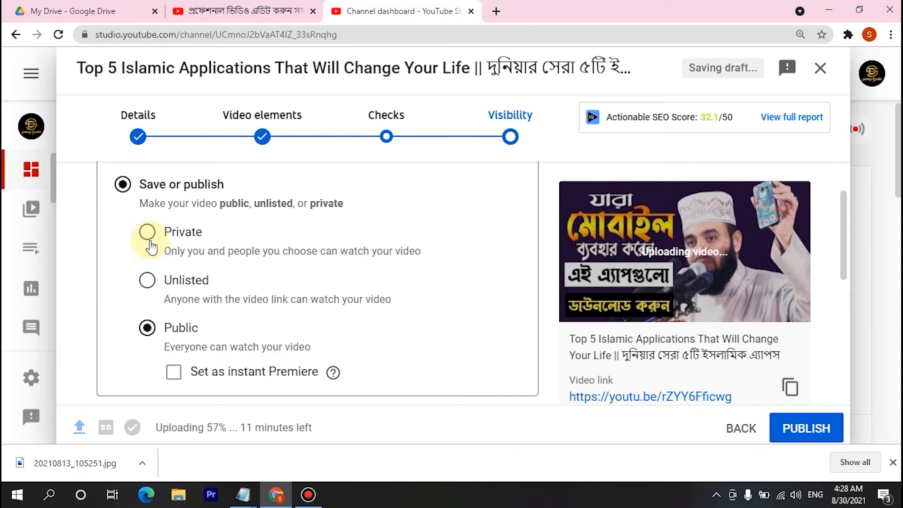
{"action": "left_click", "coordinate": [147, 281]}
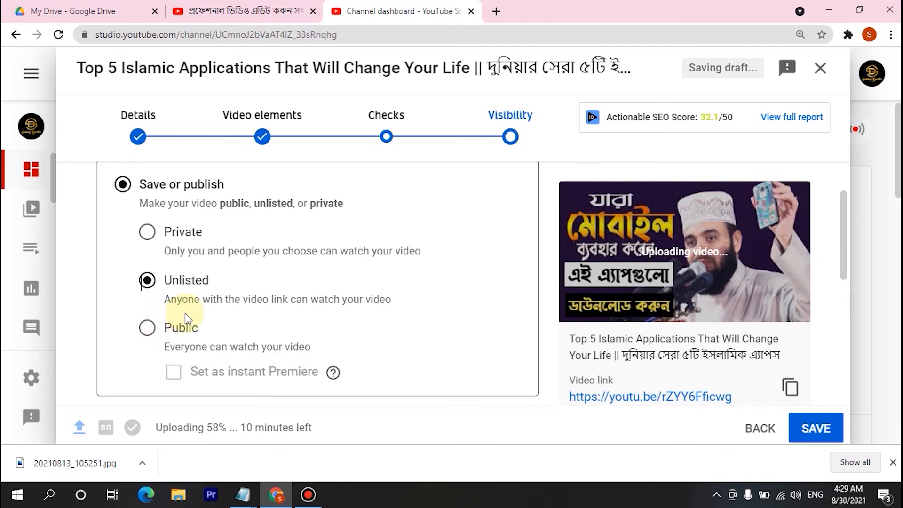
In the visibility stage, set the video to go public on a schedule, dated Aug 31, 2021 at 12:00 AM
{"action": "scroll", "coordinate": [228, 303], "scroll_direction": "down", "scroll_amount": 4}
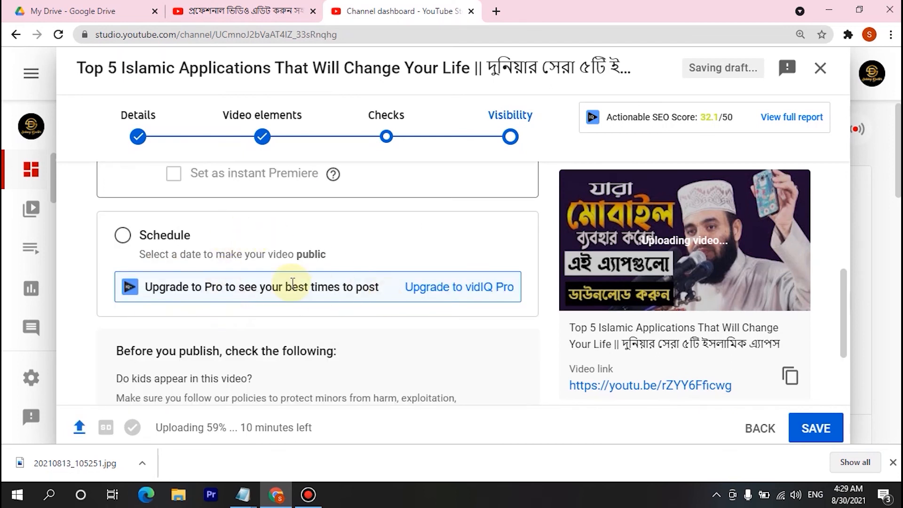
{"action": "scroll", "coordinate": [226, 245], "scroll_direction": "down", "scroll_amount": 2}
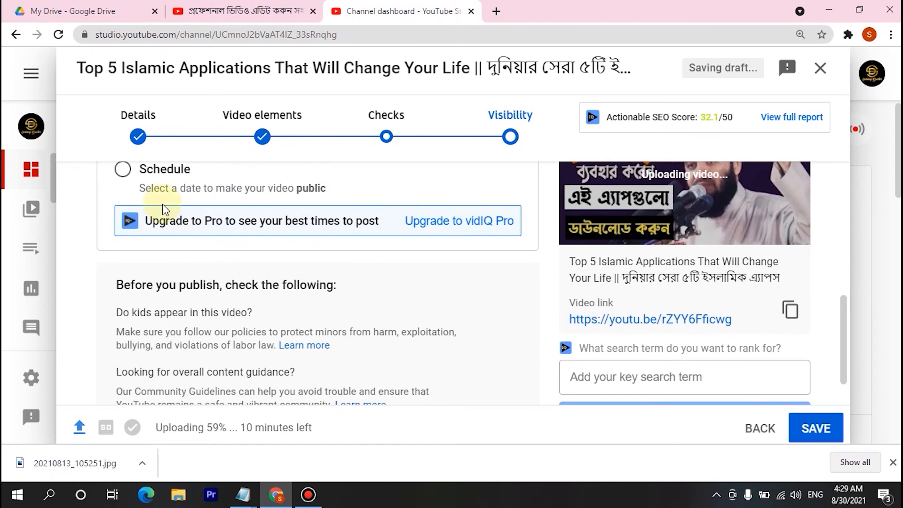
{"action": "left_click", "coordinate": [123, 170]}
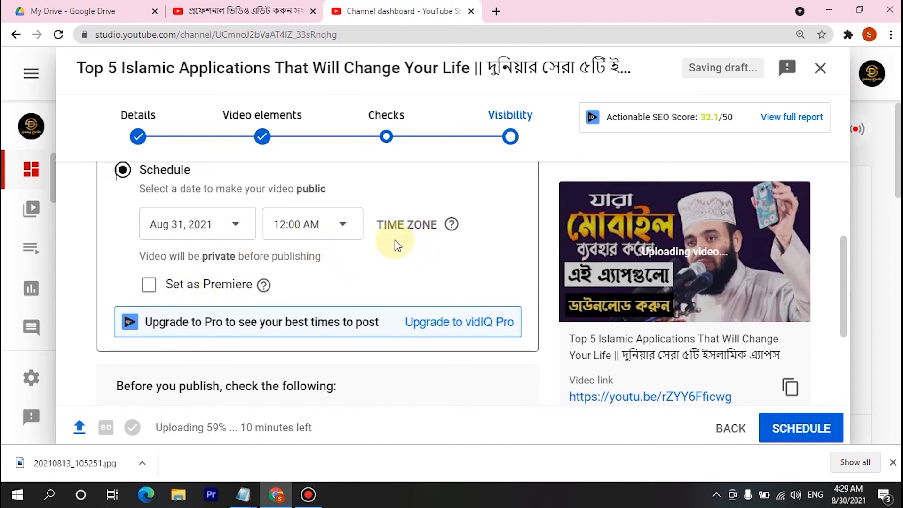
{"action": "left_click", "coordinate": [232, 225]}
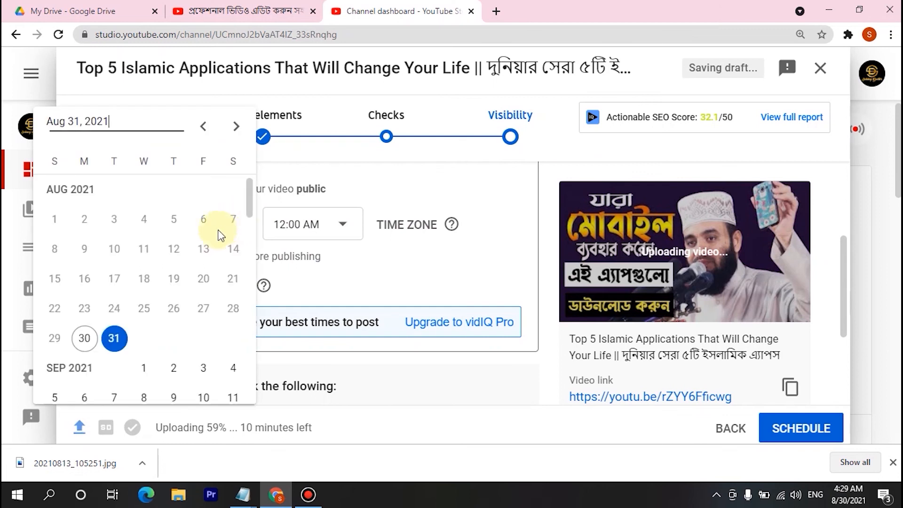
{"action": "left_click", "coordinate": [114, 338]}
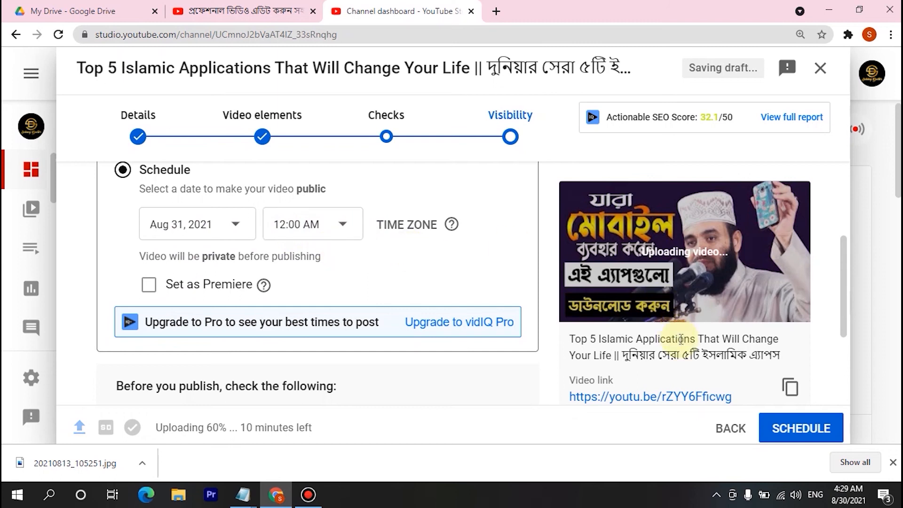
Turn on the Premiere option for the scheduled video, then turn it off again
{"action": "scroll", "coordinate": [368, 290], "scroll_direction": "down", "scroll_amount": 2}
{"action": "scroll", "coordinate": [368, 290], "scroll_direction": "up", "scroll_amount": 2}
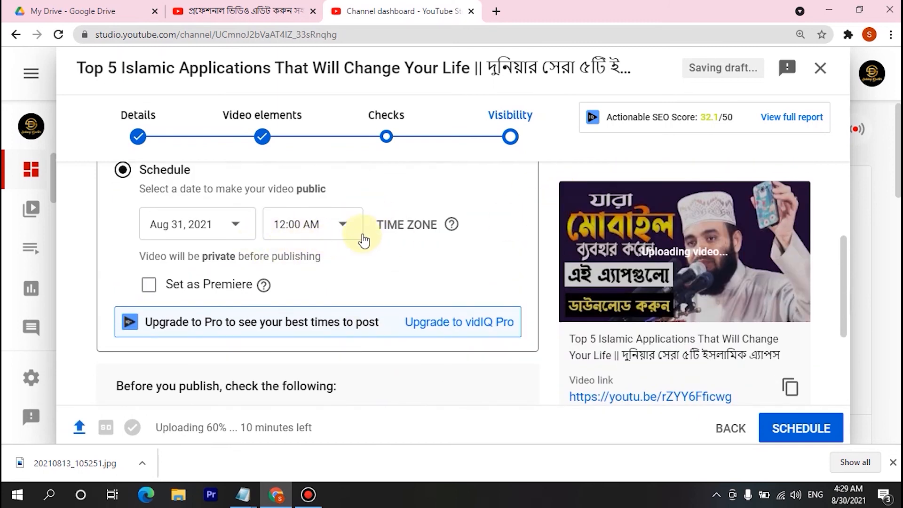
{"action": "scroll", "coordinate": [365, 241], "scroll_direction": "down", "scroll_amount": 1}
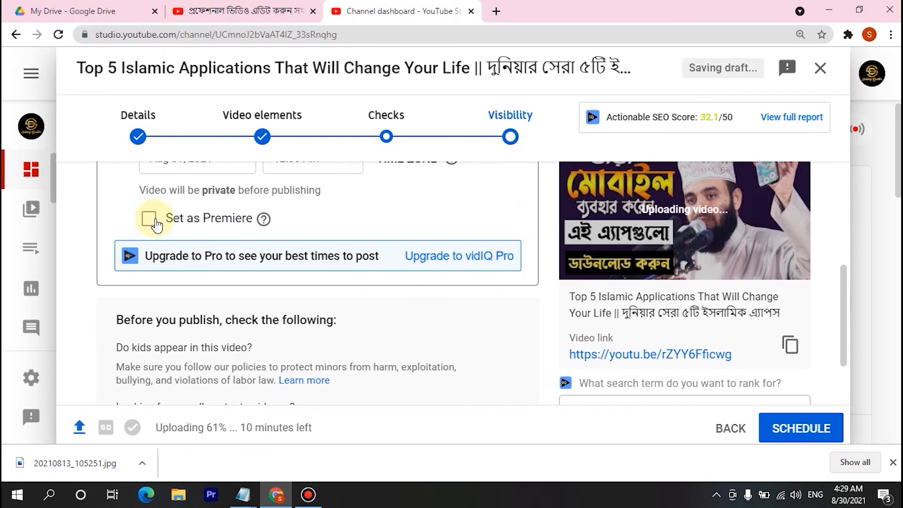
{"action": "left_click", "coordinate": [149, 219]}
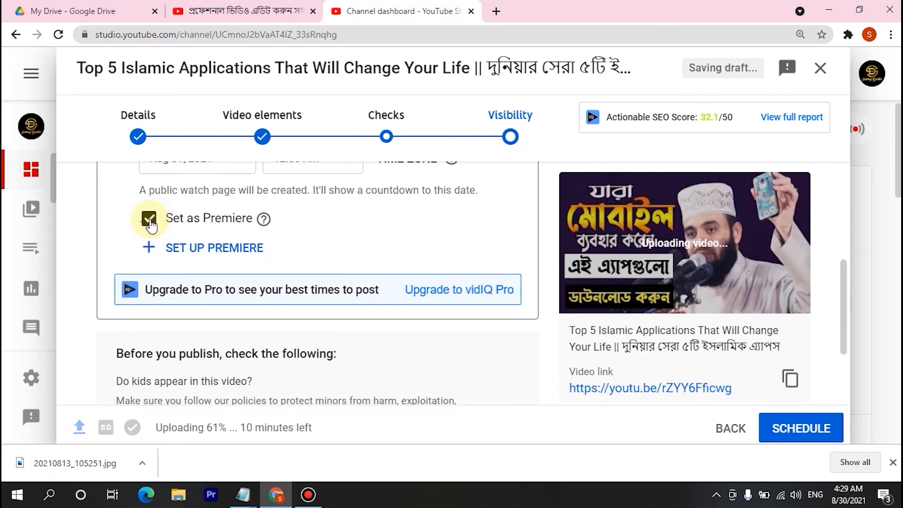
{"action": "left_click", "coordinate": [150, 219]}
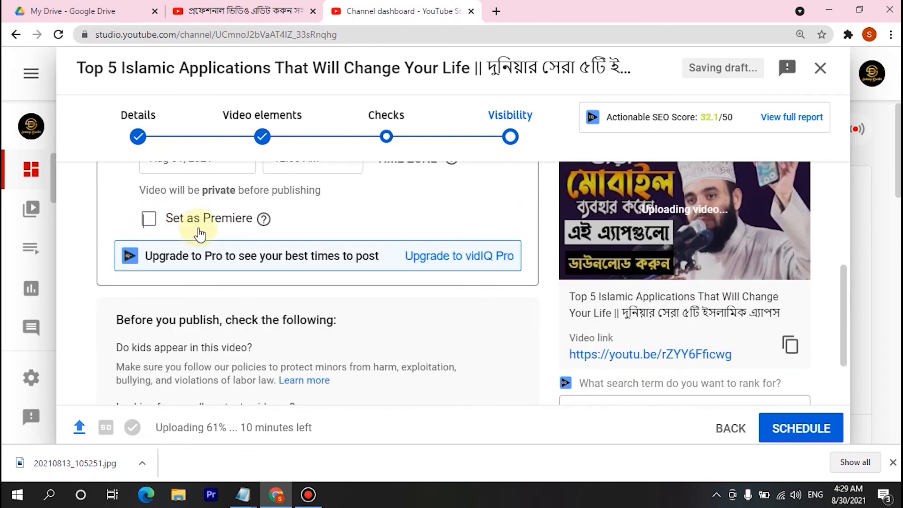
Check the upload progress and go back to the video's details to review the title and description
{"action": "scroll", "coordinate": [271, 248], "scroll_direction": "down", "scroll_amount": 2}
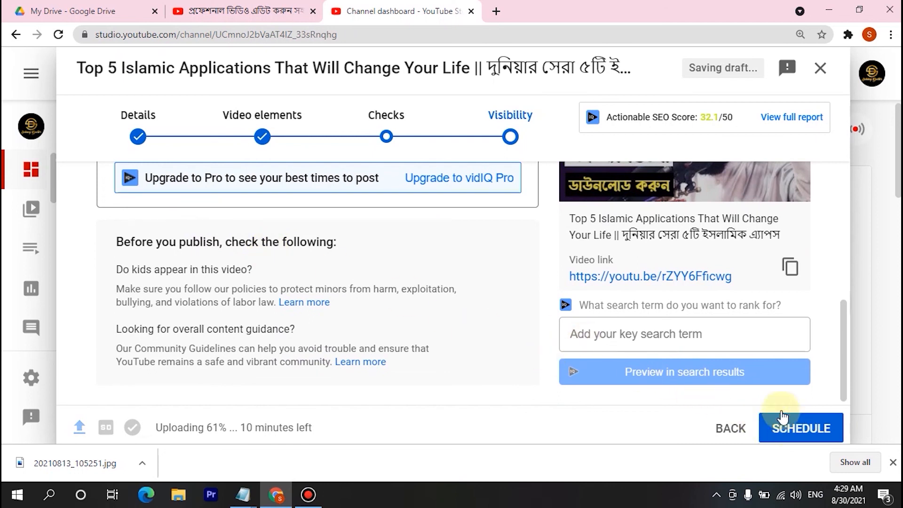
{"action": "scroll", "coordinate": [512, 308], "scroll_direction": "up", "scroll_amount": 5}
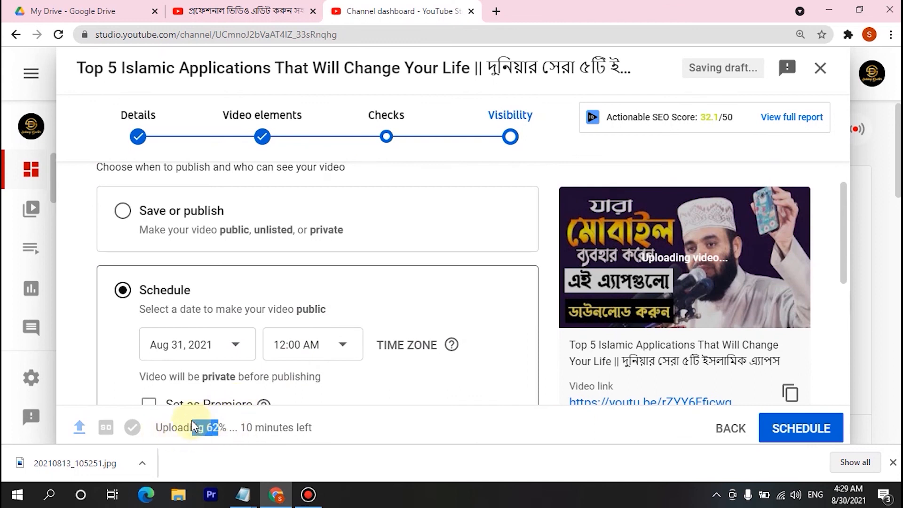
{"action": "left_click_drag", "start_coordinate": [192, 420], "coordinate": [156, 425]}
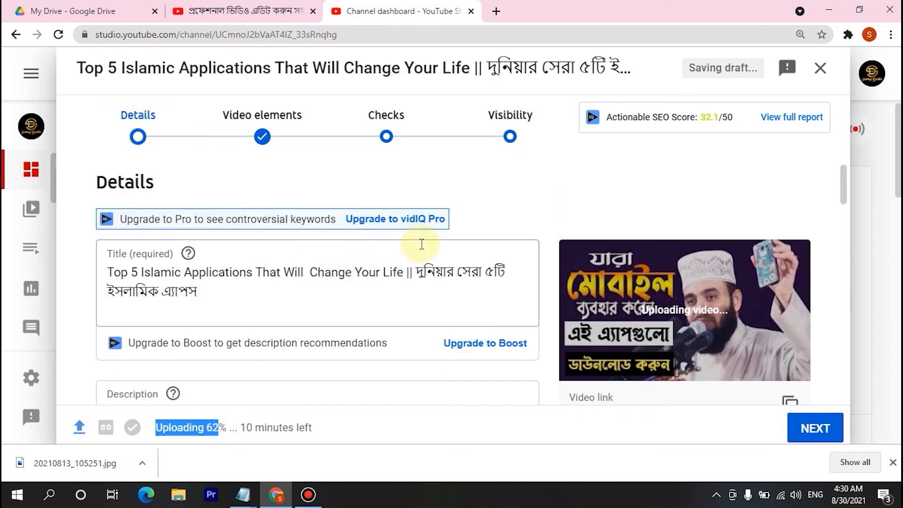
{"action": "scroll", "coordinate": [427, 248], "scroll_direction": "down", "scroll_amount": 9}
{"action": "scroll", "coordinate": [444, 281], "scroll_direction": "down", "scroll_amount": 10}
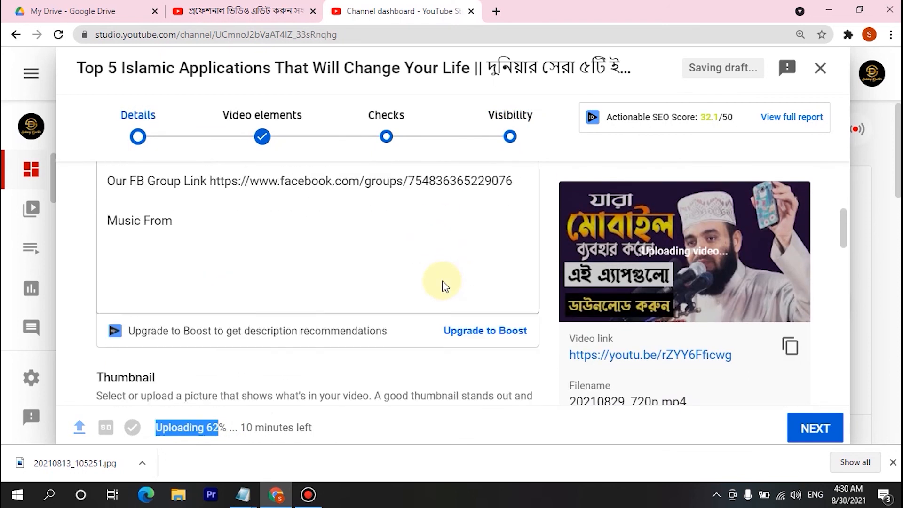
{"action": "scroll", "coordinate": [349, 281], "scroll_direction": "up", "scroll_amount": 10}
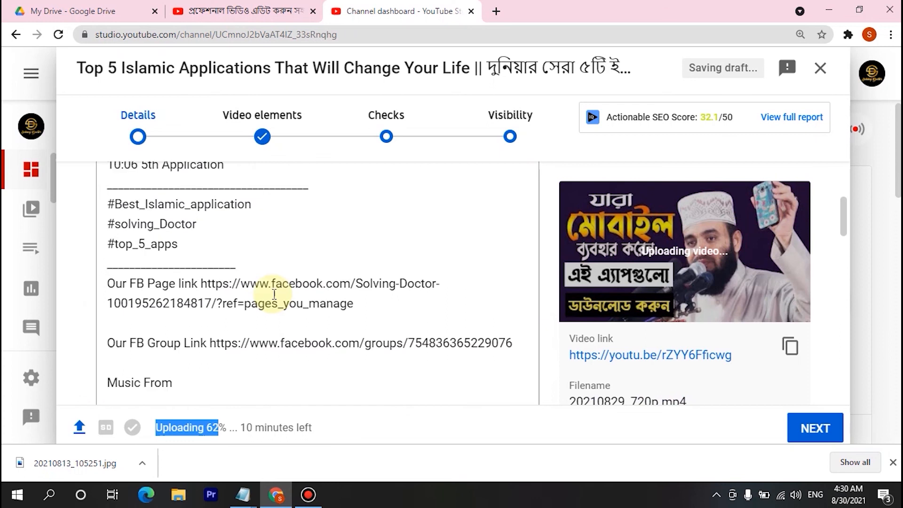
Review the video's title and the timestamps, hashtags, Facebook links and music credit line in its description
{"action": "scroll", "coordinate": [274, 288], "scroll_direction": "up", "scroll_amount": 10}
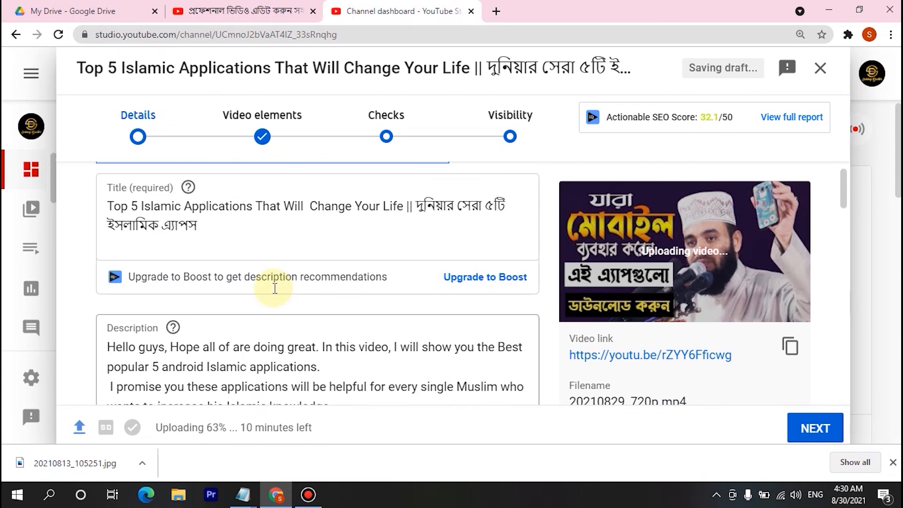
{"action": "scroll", "coordinate": [225, 275], "scroll_direction": "down", "scroll_amount": 10}
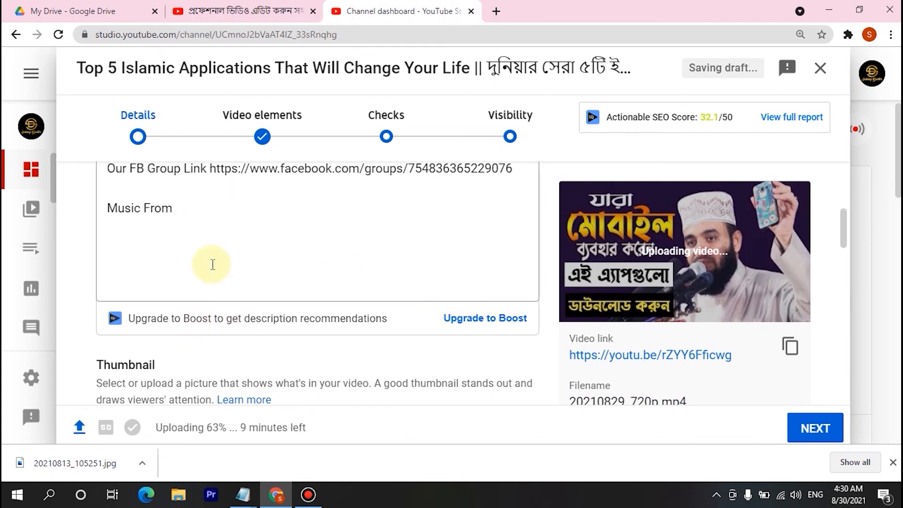
{"action": "scroll", "coordinate": [320, 294], "scroll_direction": "up", "scroll_amount": 4}
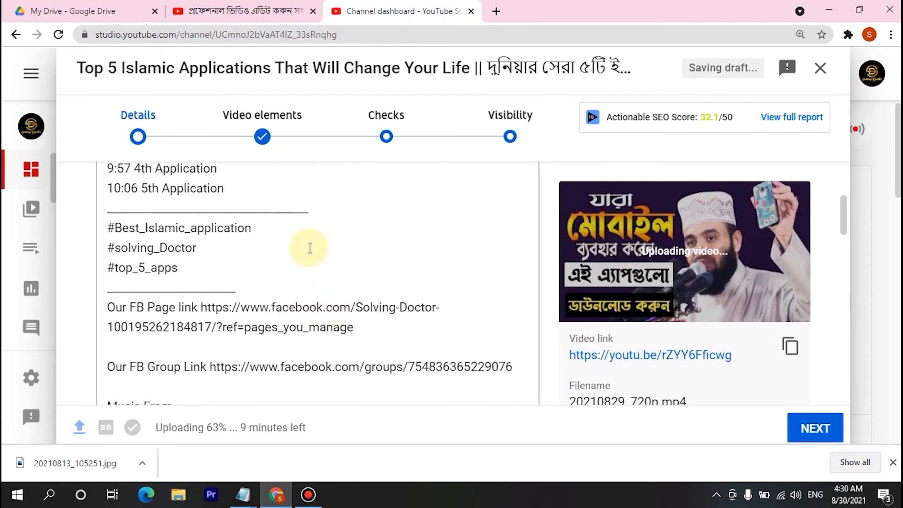
{"action": "scroll", "coordinate": [310, 249], "scroll_direction": "up", "scroll_amount": 8}
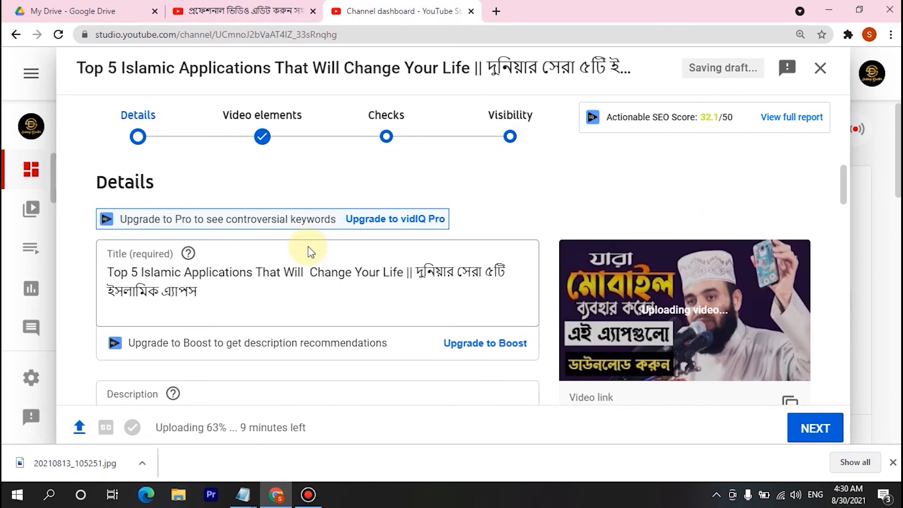
Return to the upload's visibility stage and choose Save or publish instead of Schedule, showing the Private, Unlisted and Public options
{"action": "scroll", "coordinate": [318, 245], "scroll_direction": "down", "scroll_amount": 10}
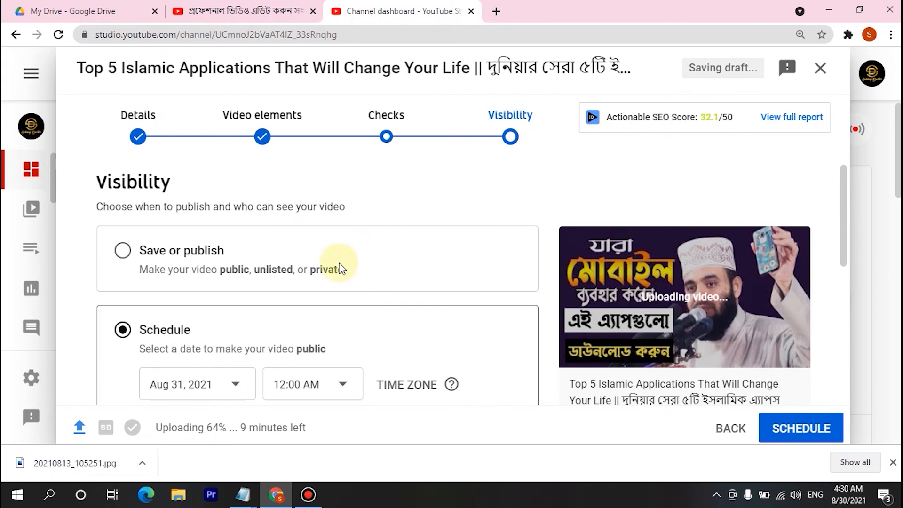
{"action": "left_click", "coordinate": [123, 250]}
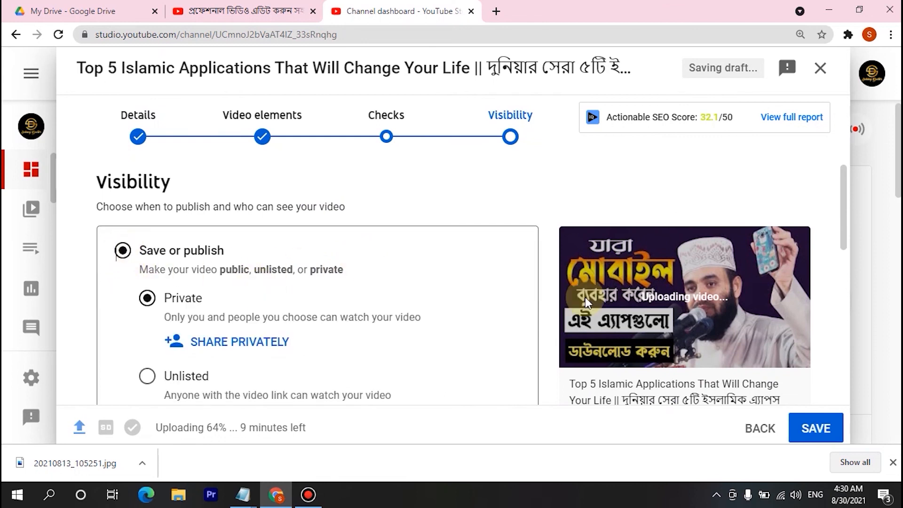
{"action": "scroll", "coordinate": [584, 296], "scroll_direction": "down", "scroll_amount": 4}
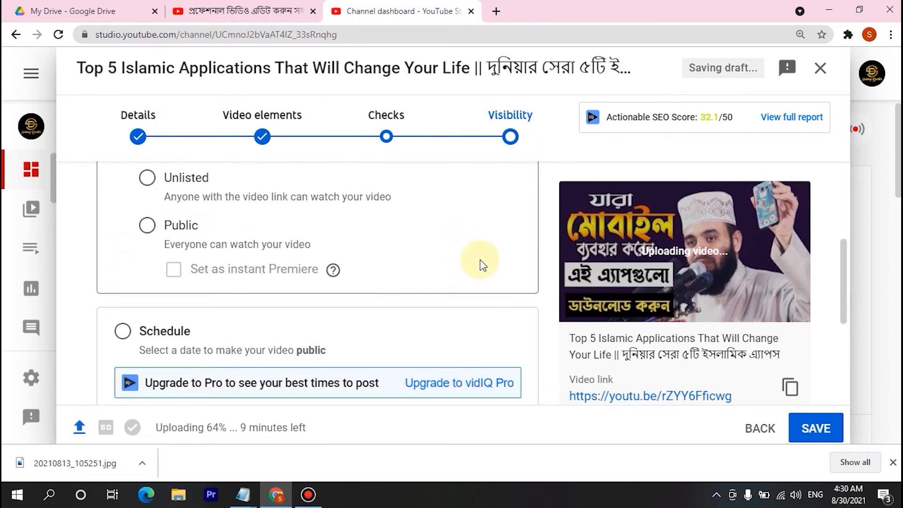